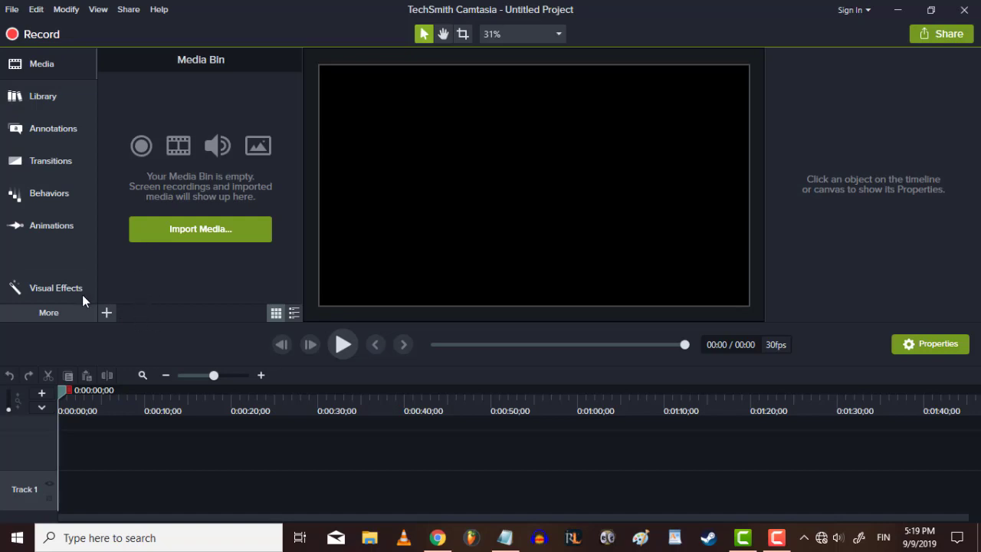
# - Import the kokeilu.png flame image from the Pictures folder into the media bin
pyautogui.click(110, 312)
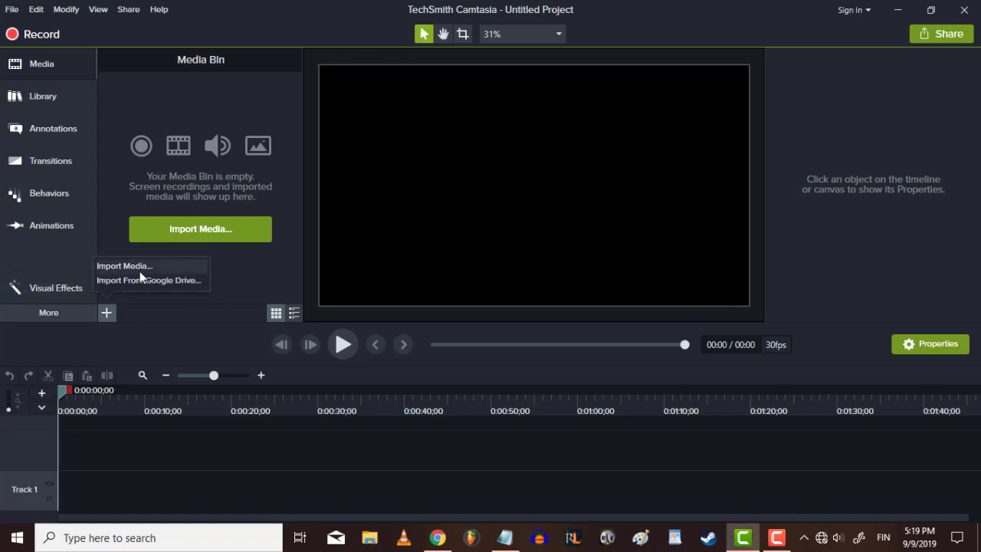
pyautogui.click(173, 224)
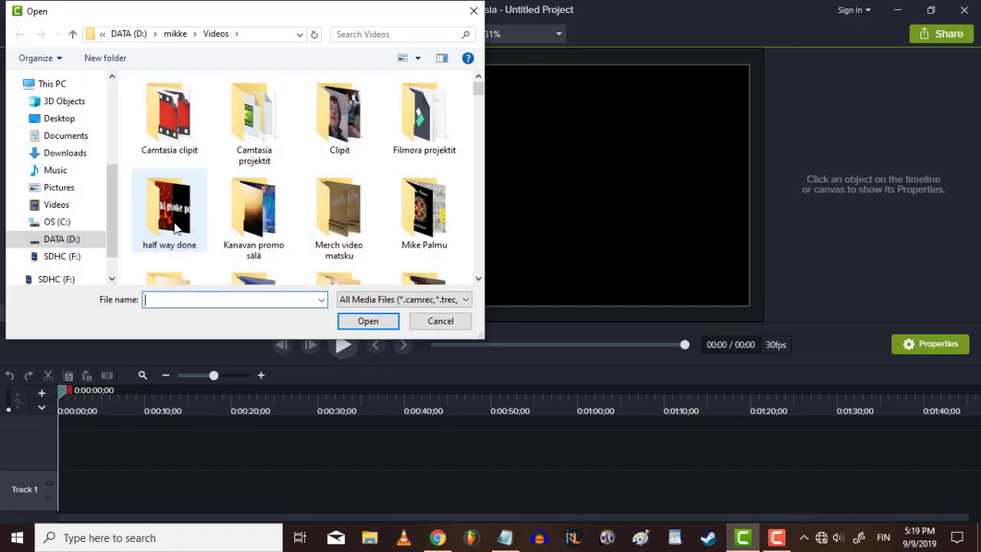
pyautogui.scroll(-1, 290, 187)
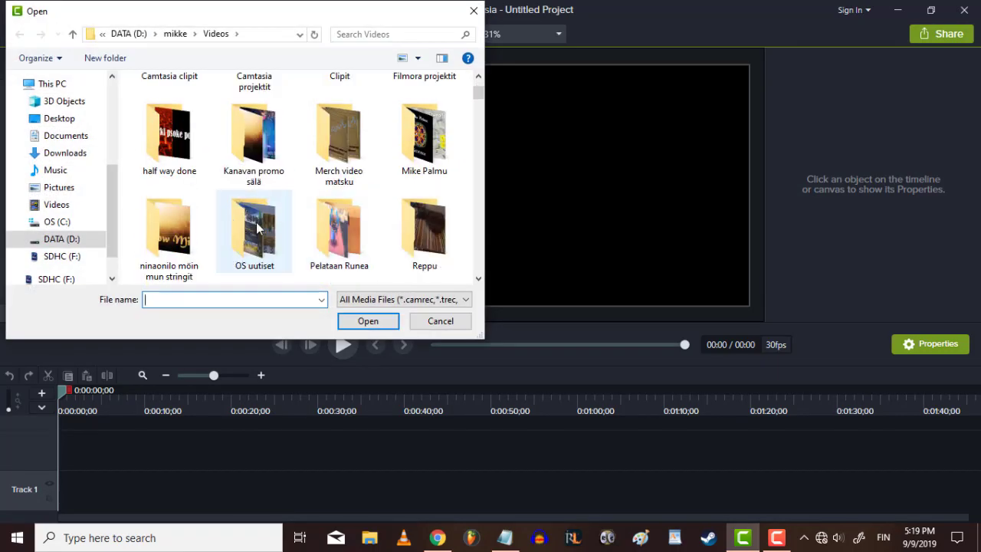
pyautogui.click(175, 35)
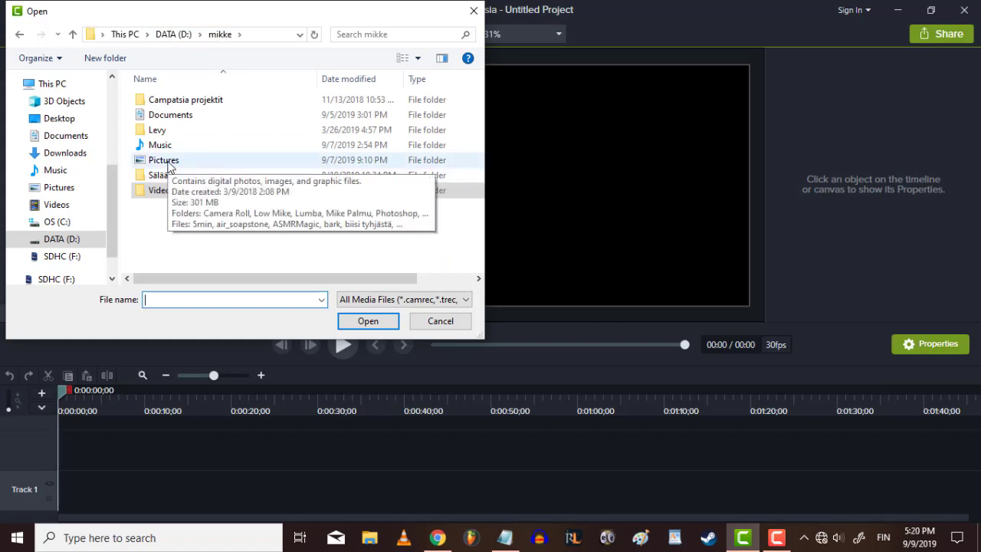
pyautogui.doubleClick(170, 165)
pyautogui.scroll(-3, 169, 170)
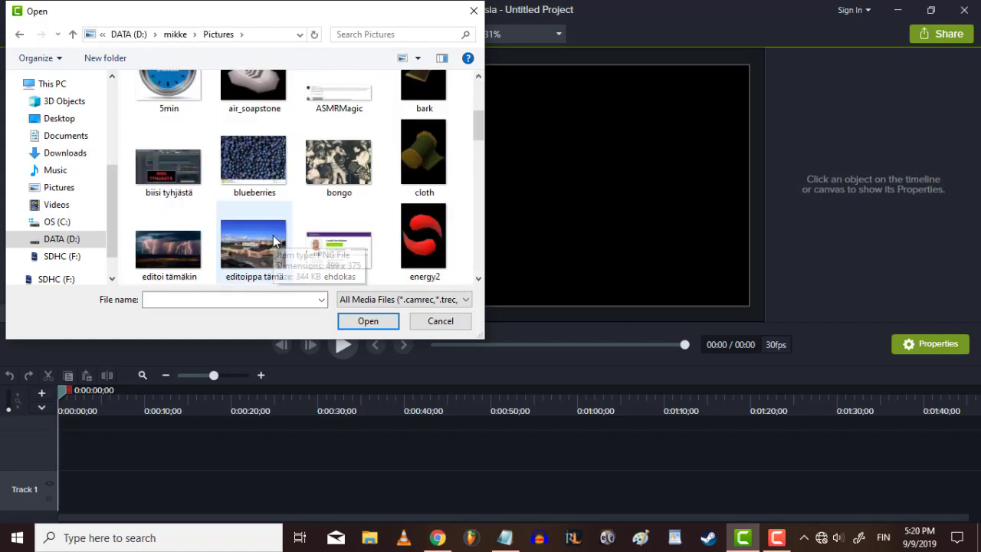
pyautogui.scroll(-3, 335, 247)
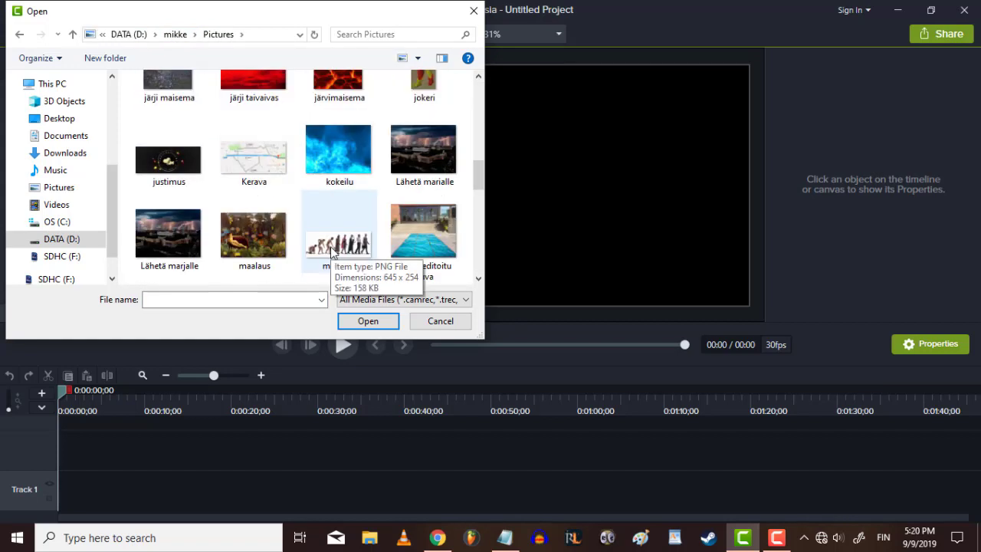
pyautogui.click(340, 153)
pyautogui.click(360, 322)
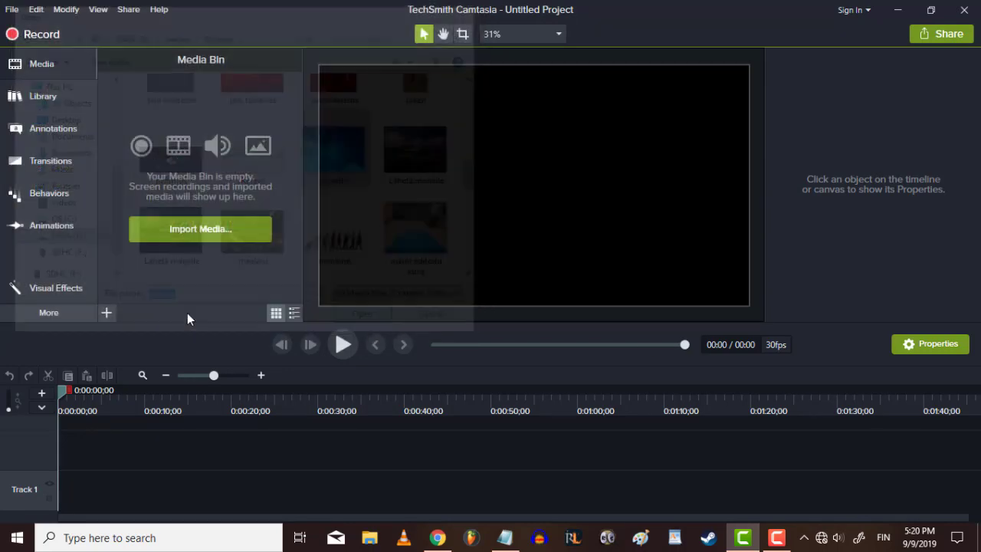
# - Place kokeilu.png at 0:00 on Track 2 and show the Annotations library
pyautogui.moveTo(139, 119); pyautogui.dragTo(70, 470)
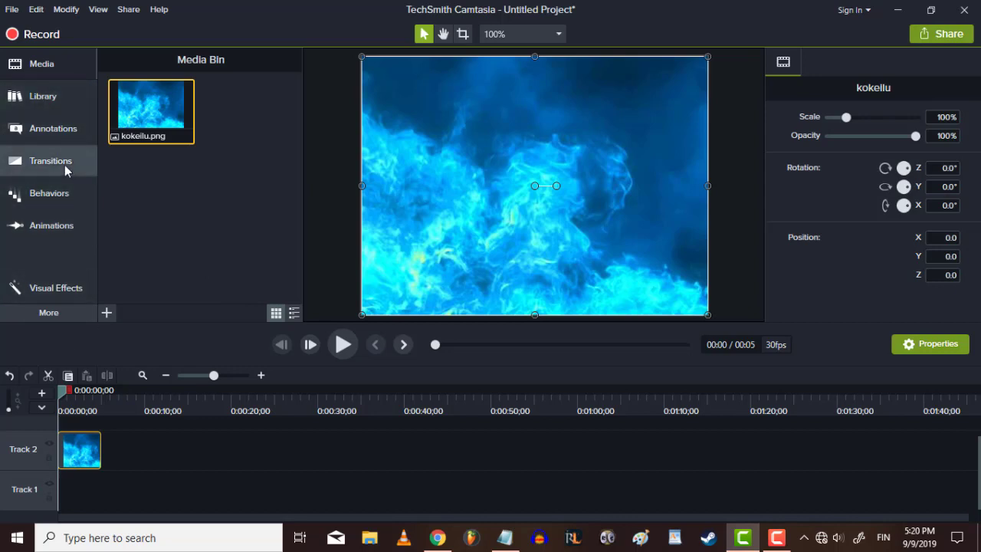
pyautogui.click(53, 130)
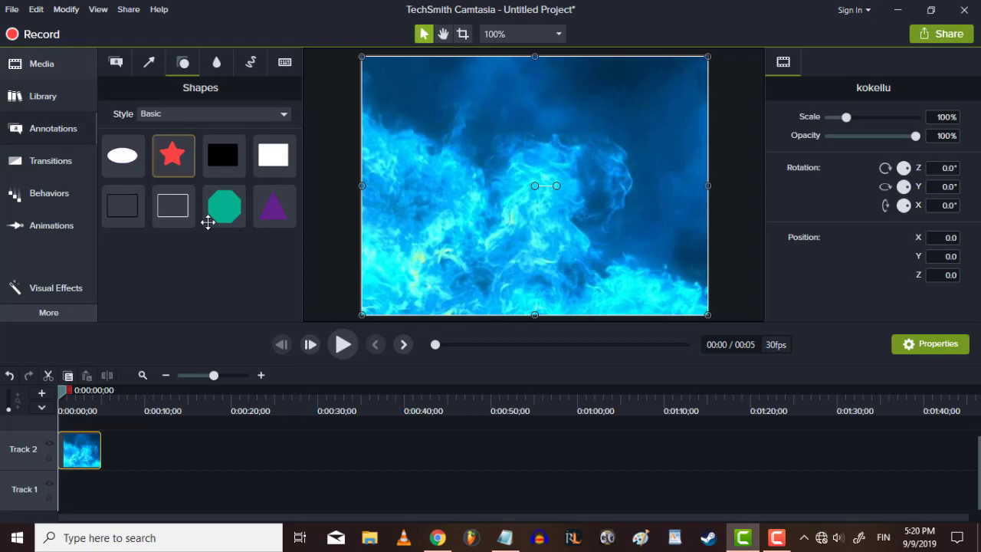
# - Add an ABC text callout on Track 3 above the flame image and retype its text as 'Title'
pyautogui.click(115, 62)
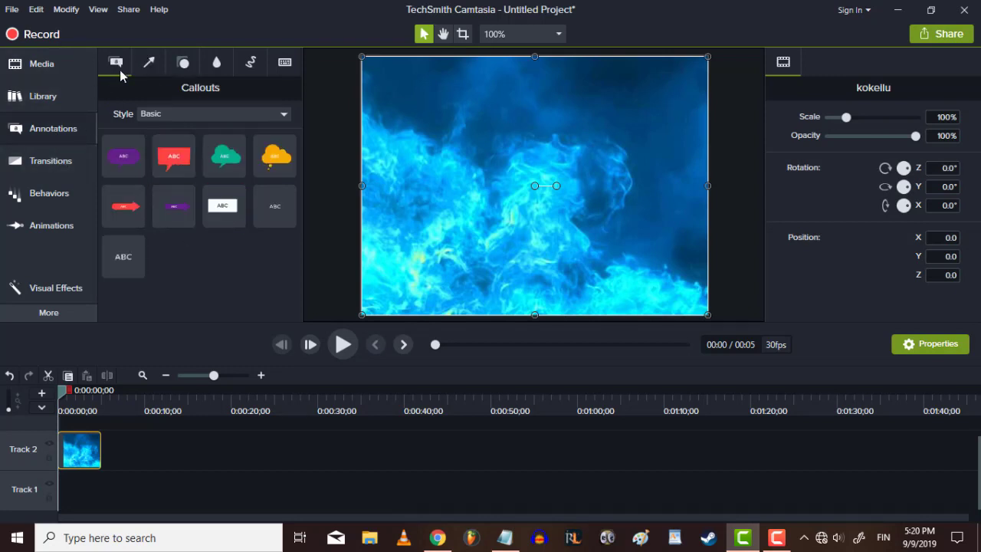
pyautogui.moveTo(128, 264)
pyautogui.mouseDown()
pyautogui.moveTo(103, 462)
pyautogui.moveTo(34, 436)
pyautogui.moveTo(72, 460)
pyautogui.mouseUp()
pyautogui.doubleClick(604, 185)
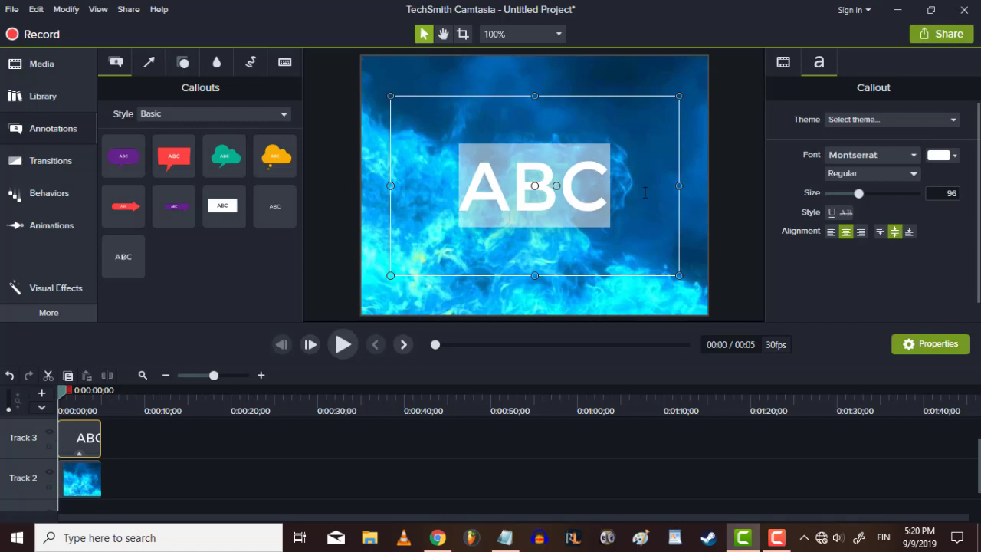
pyautogui.write('fr rkof u')
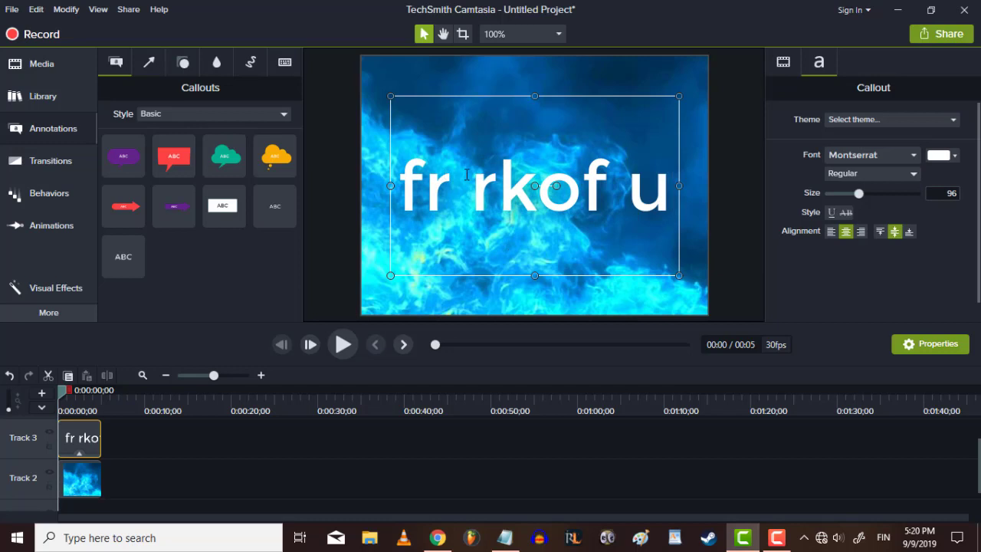
pyautogui.moveTo(676, 203); pyautogui.dragTo(324, 196)
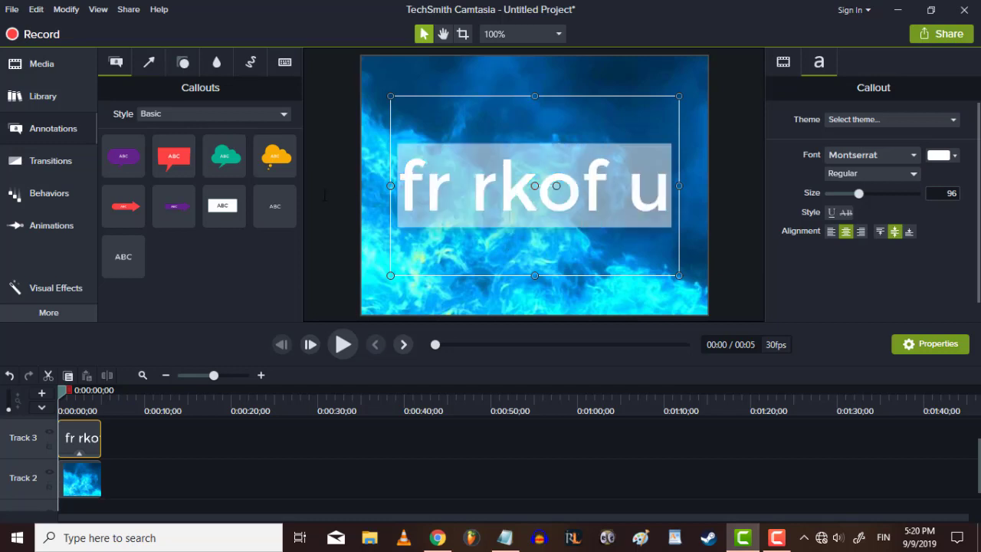
pyautogui.write('T')
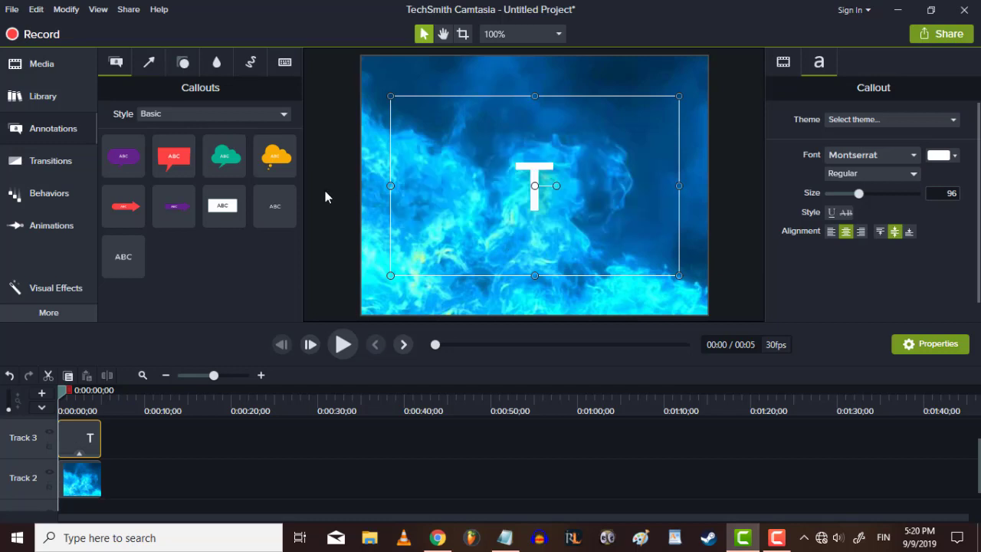
pyautogui.write('itle')
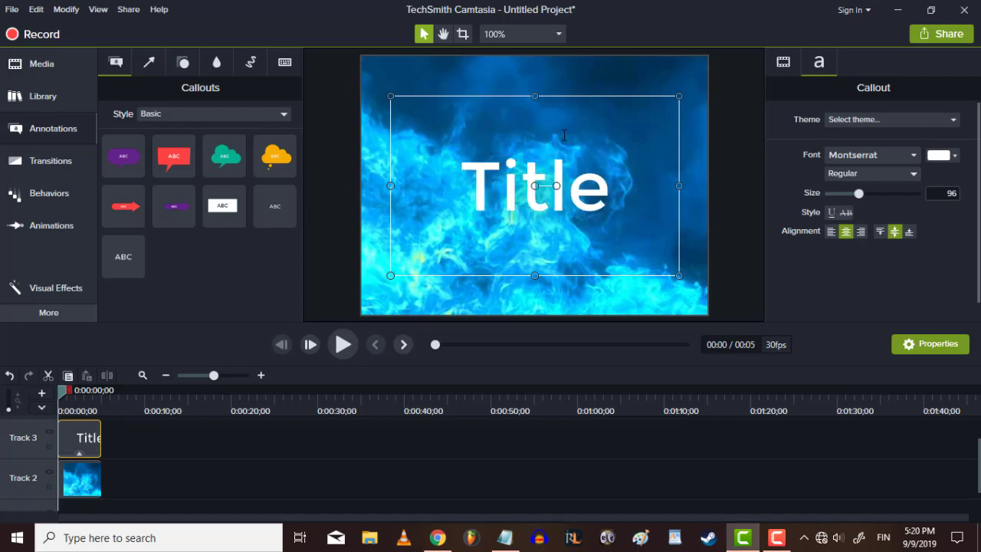
# - Change the Title callout's font from Montserrat to Bodoni MT Black
pyautogui.click(855, 156)
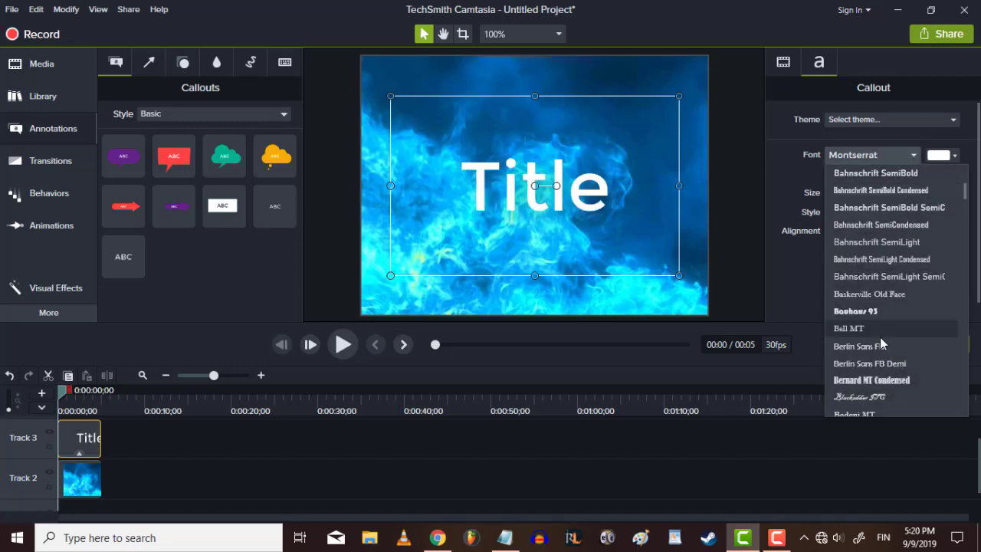
pyautogui.press('Escape')
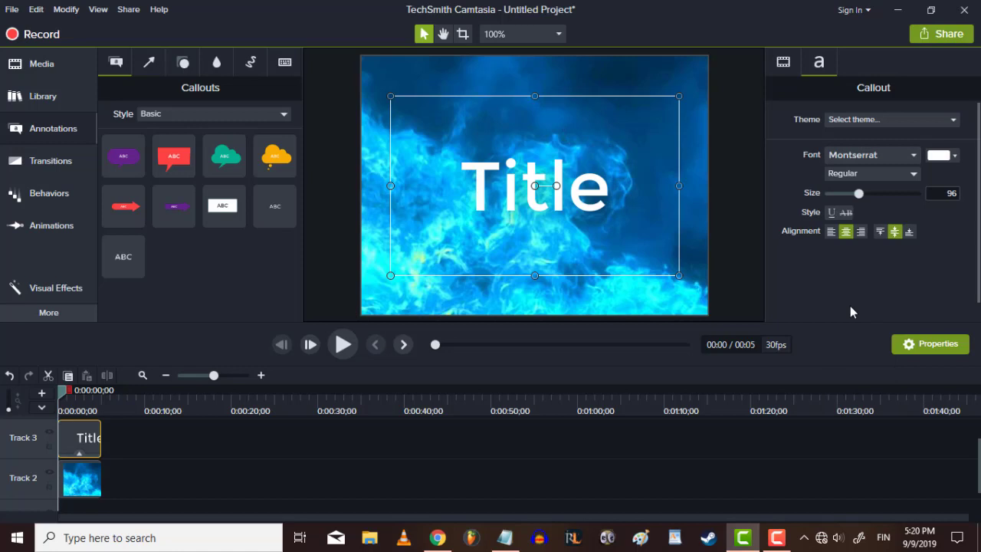
pyautogui.moveTo(643, 207); pyautogui.dragTo(404, 199)
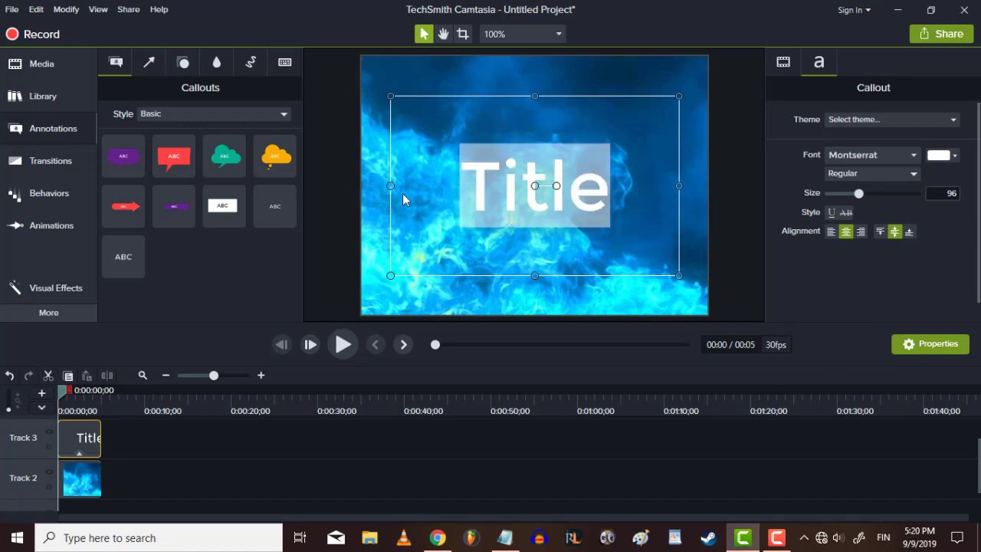
pyautogui.click(879, 154)
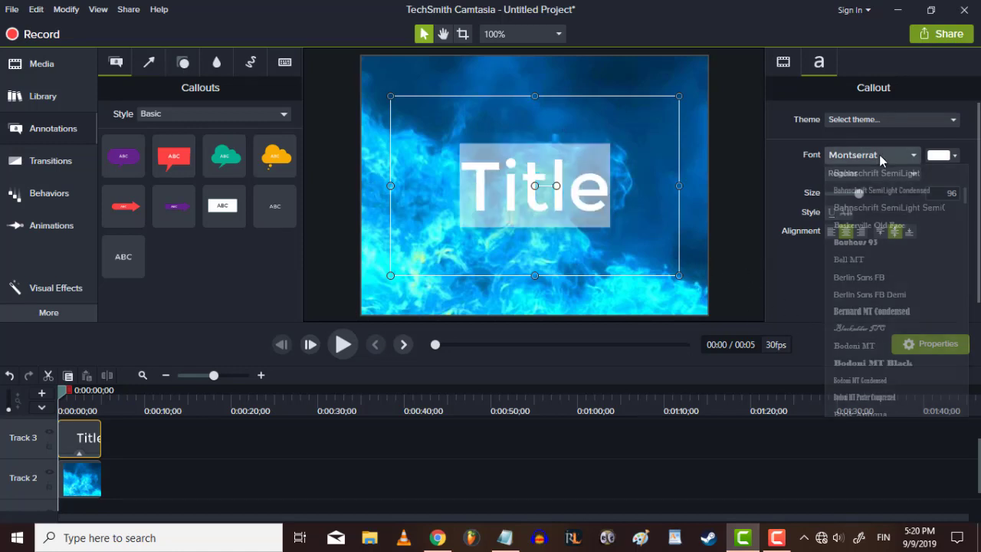
pyautogui.click(868, 369)
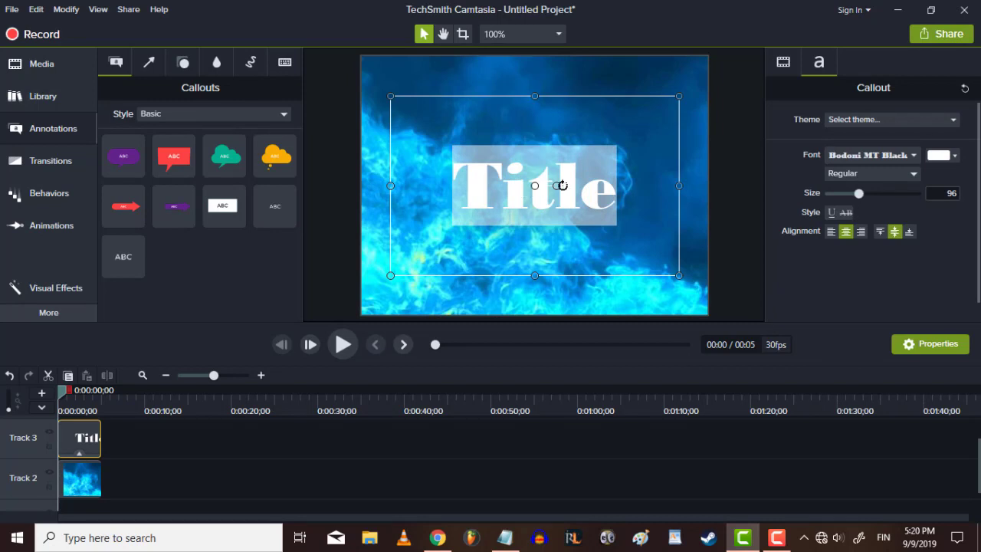
pyautogui.click(654, 201)
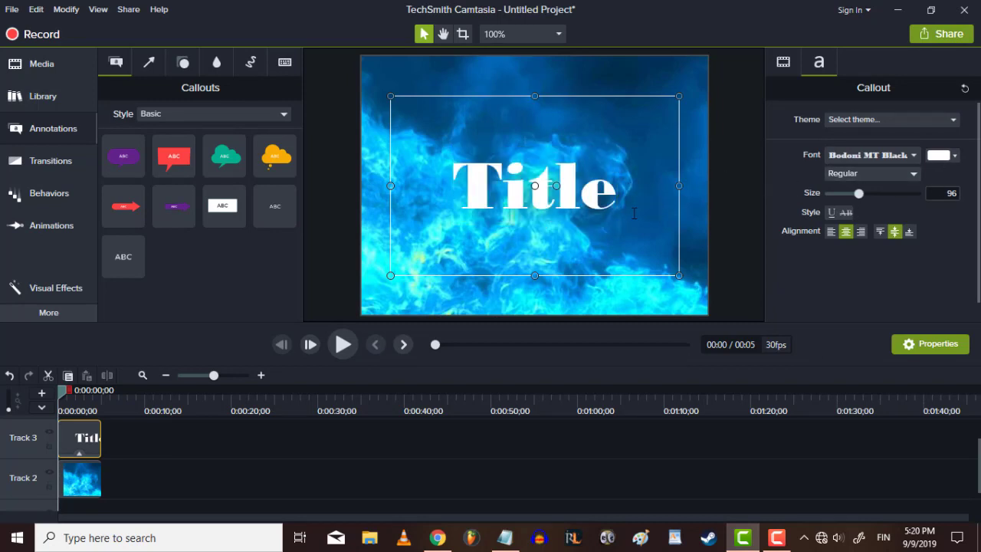
pyautogui.moveTo(596, 187); pyautogui.dragTo(642, 207)
# - Set up a local-file export using the MP4 only (up to 1080p) preset
pyautogui.click(699, 194)
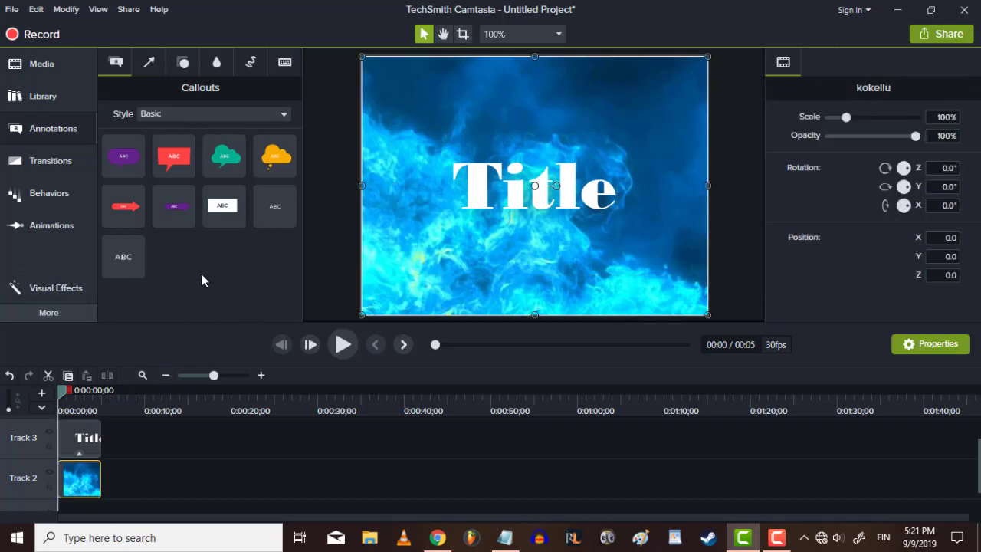
pyautogui.click(942, 34)
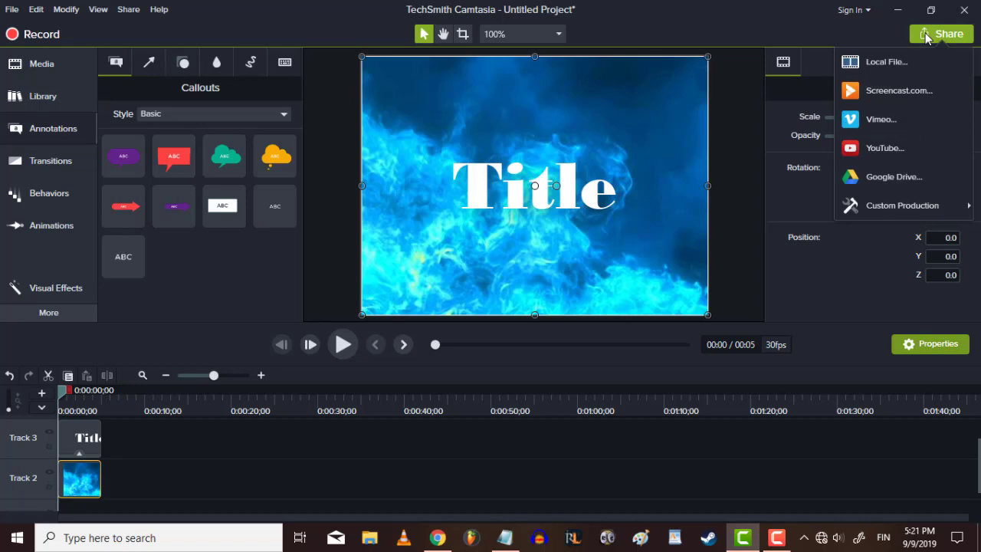
pyautogui.click(891, 65)
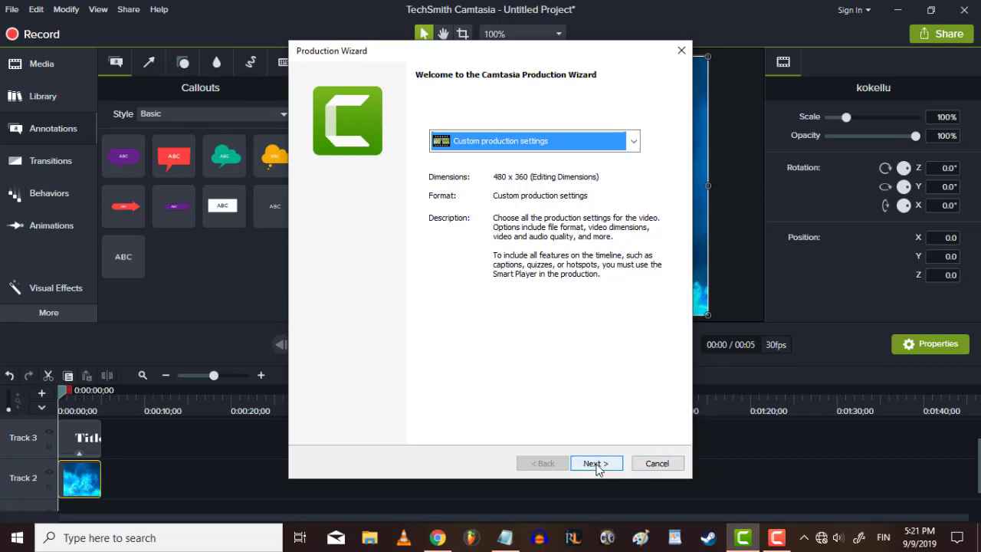
pyautogui.click(596, 464)
pyautogui.click(661, 464)
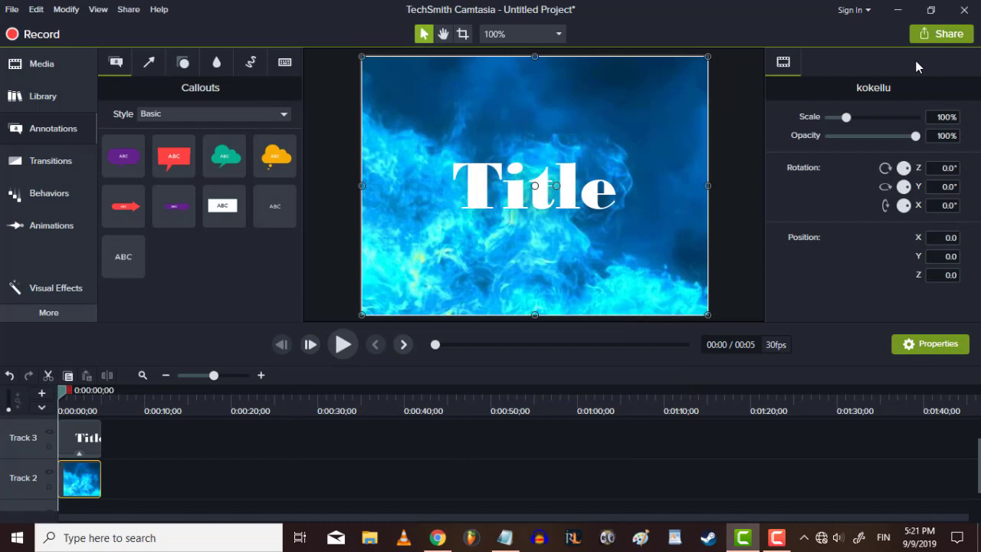
pyautogui.click(913, 39)
pyautogui.click(928, 57)
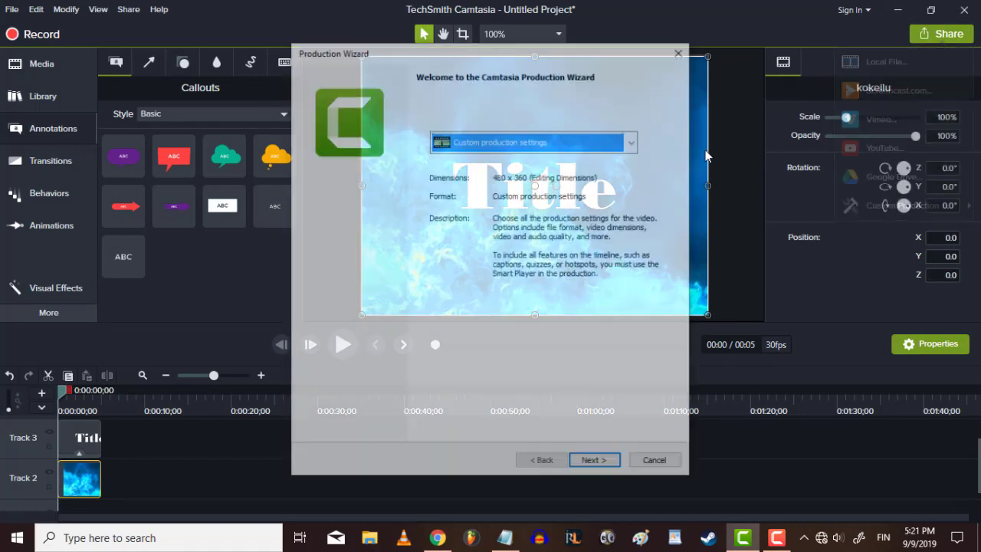
pyautogui.click(506, 151)
pyautogui.click(484, 311)
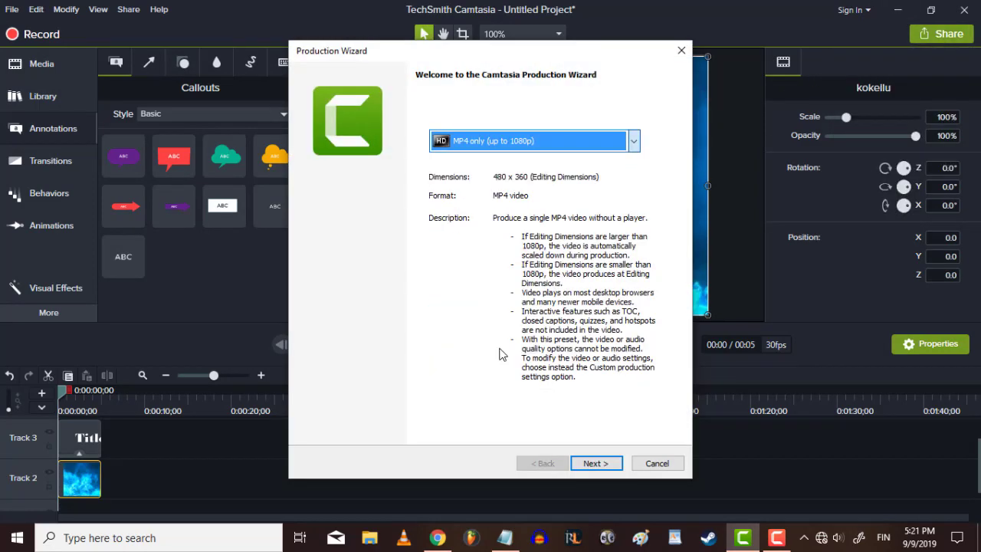
pyautogui.click(588, 463)
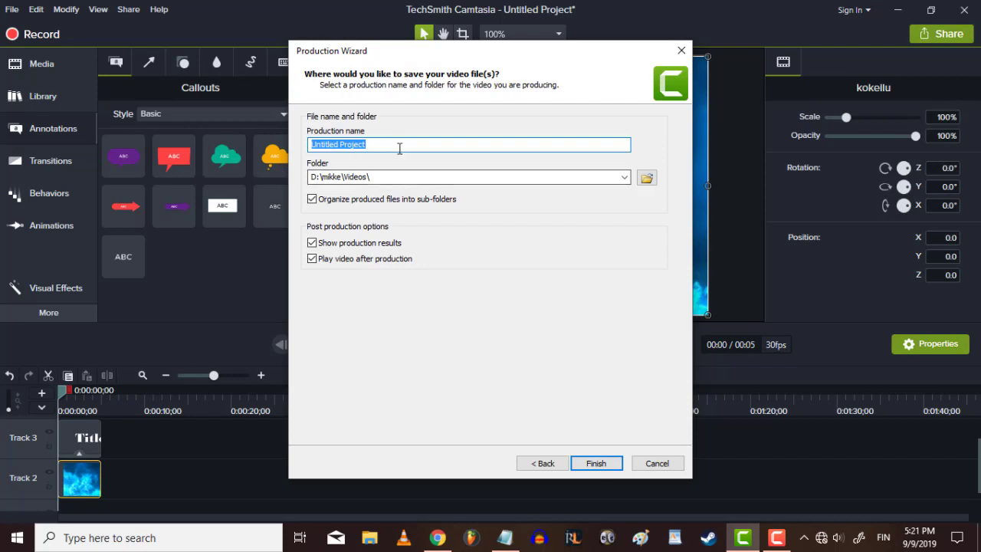
# - Render the export as 'half way done', overwriting the existing file, and close the results
pyautogui.write('half')
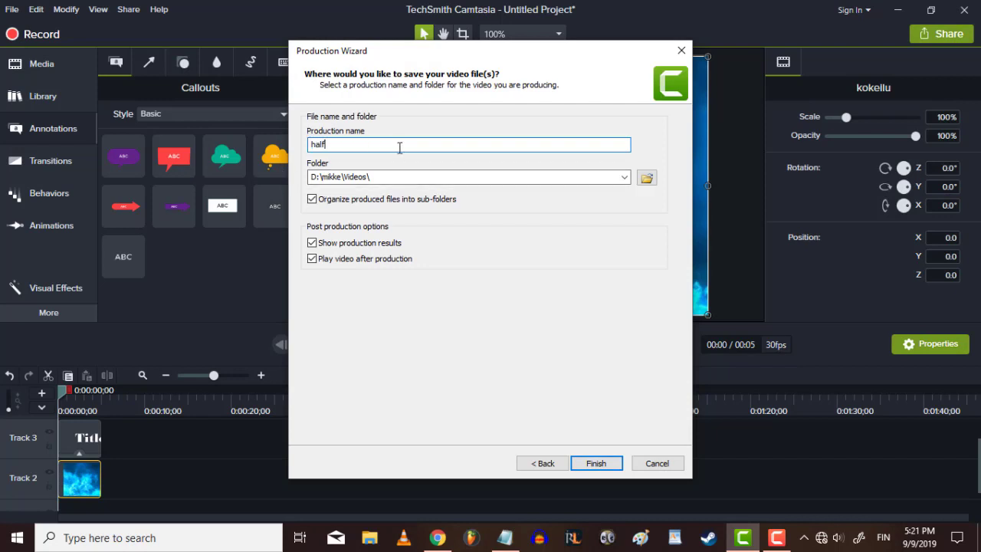
pyautogui.write(' way done')
pyautogui.click(596, 463)
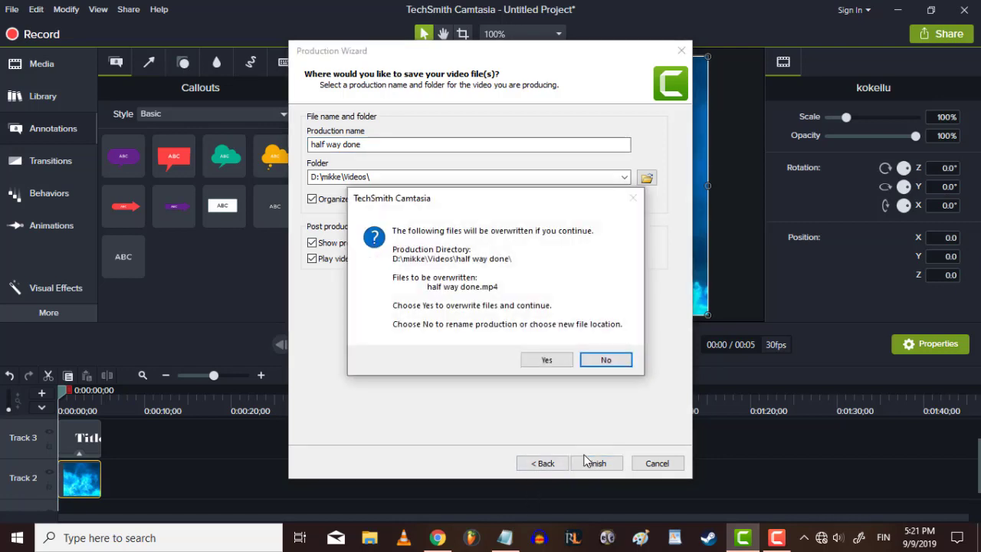
pyautogui.click(547, 360)
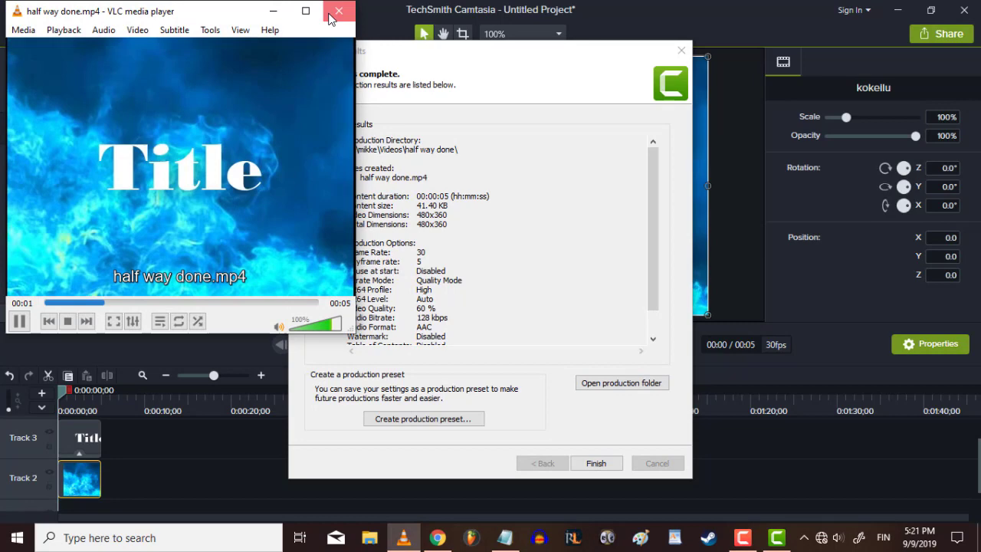
pyautogui.click(339, 10)
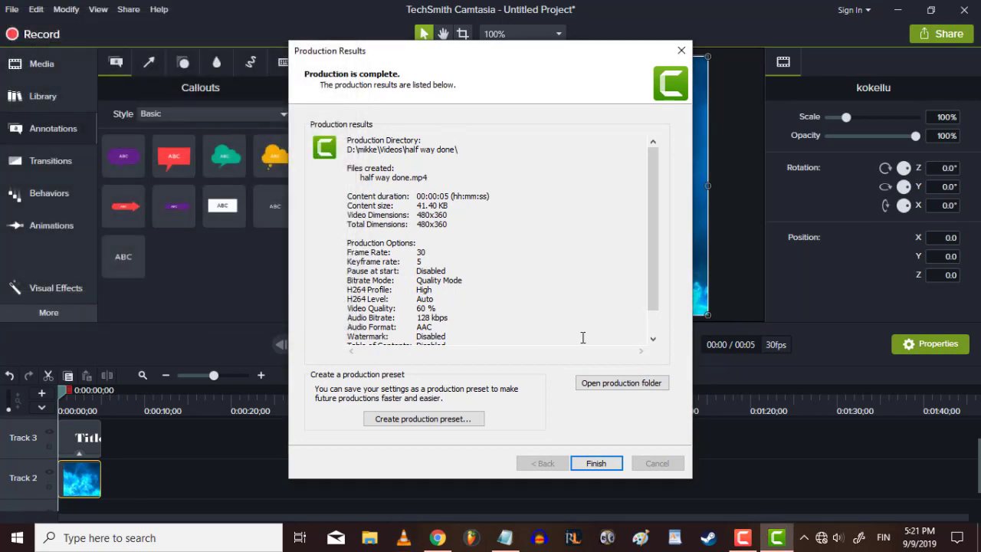
pyautogui.click(593, 465)
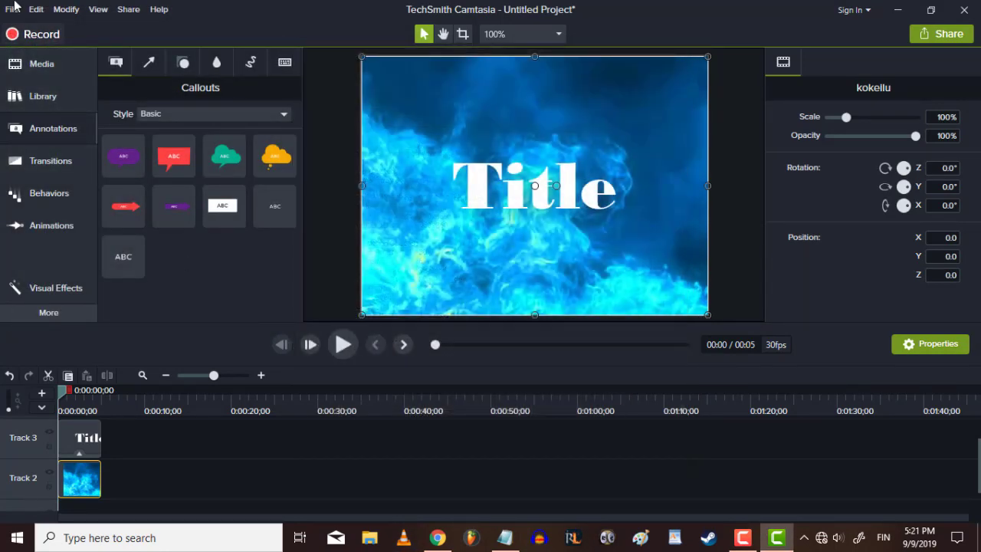
# - Start a new empty project without saving the current one
pyautogui.click(10, 9)
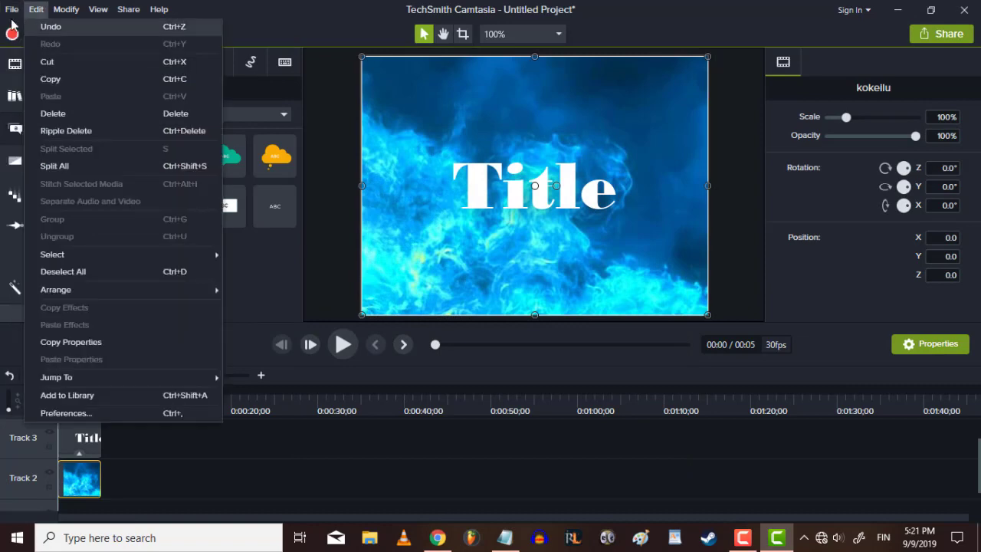
pyautogui.click(13, 9)
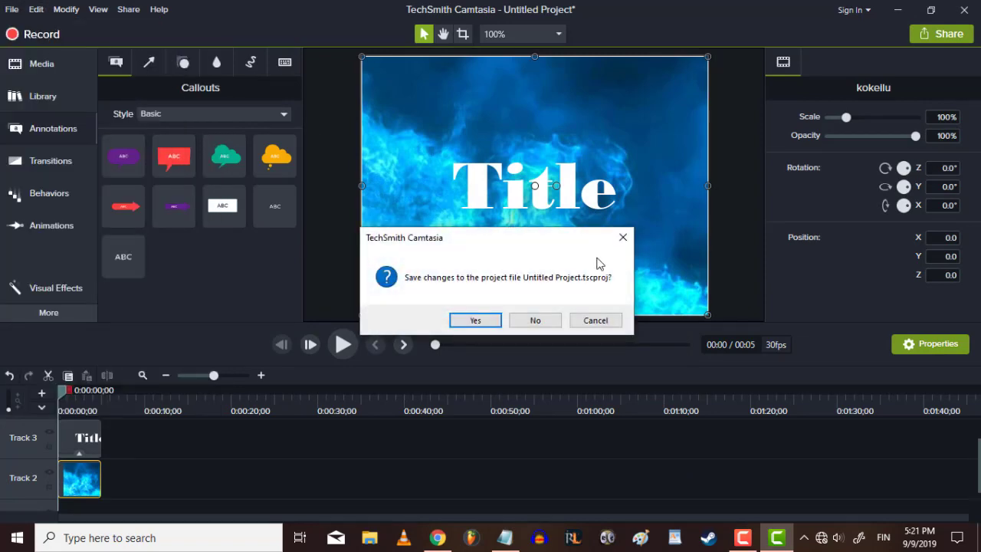
pyautogui.click(535, 321)
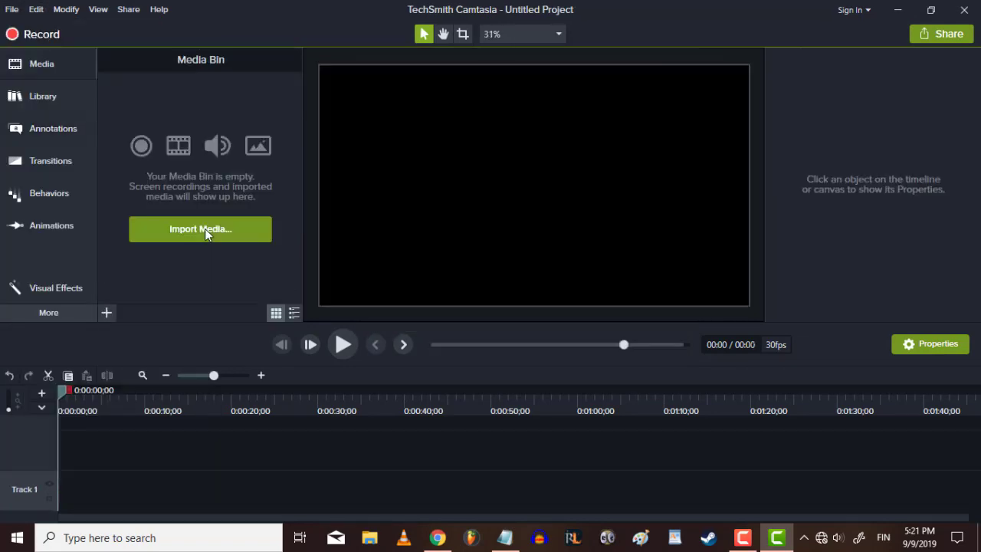
# - Import 'half way done' from Videos > half way done and place it at the start of Track 2
pyautogui.click(164, 228)
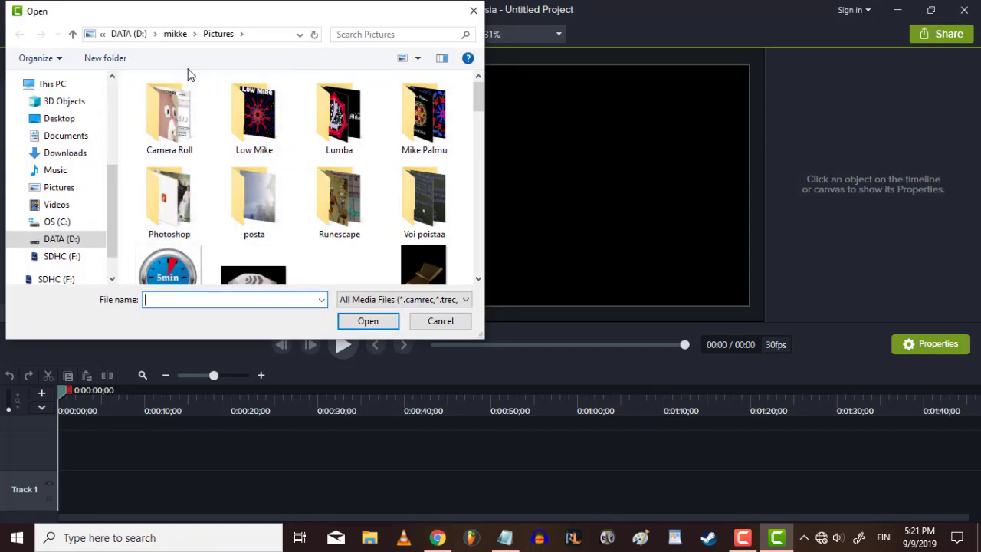
pyautogui.click(174, 34)
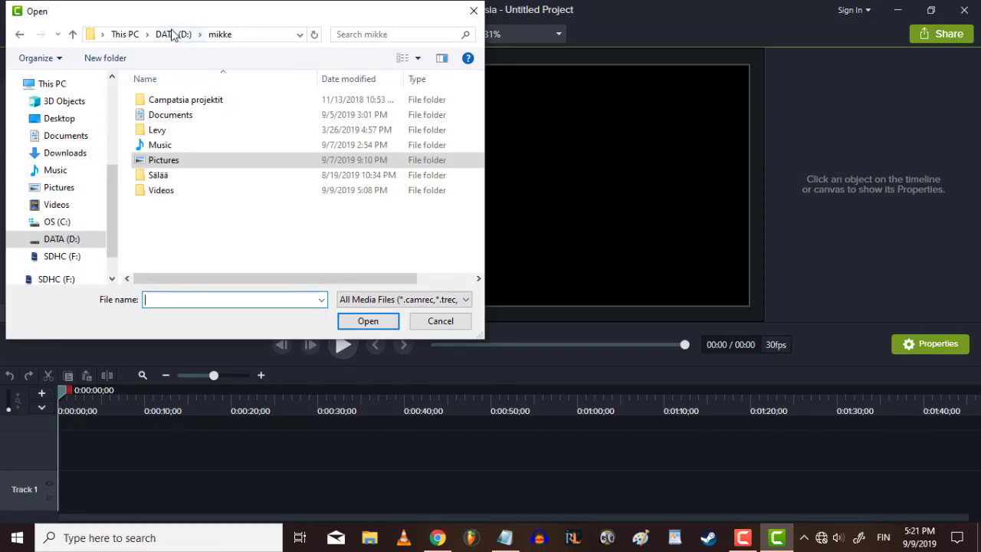
pyautogui.doubleClick(159, 191)
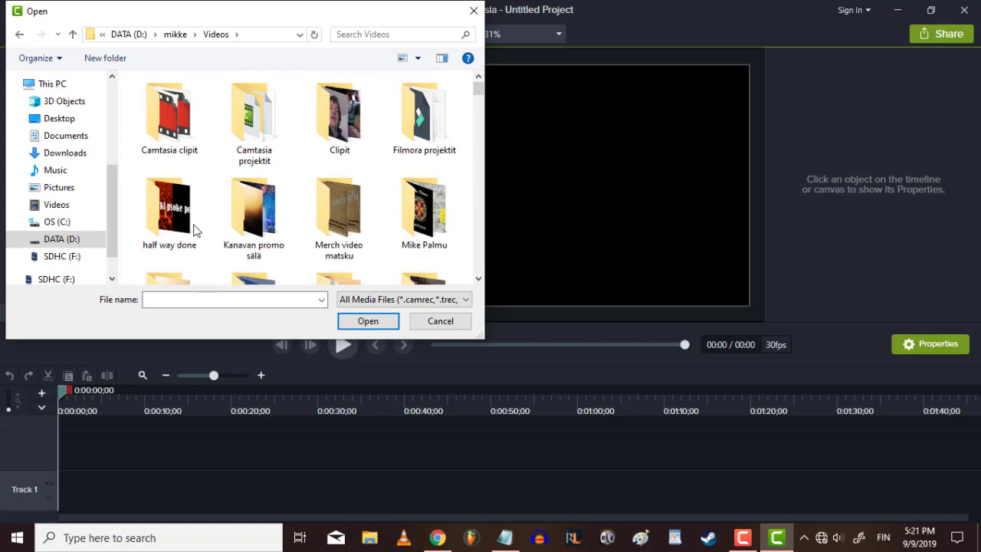
pyautogui.doubleClick(171, 222)
pyautogui.click(169, 115)
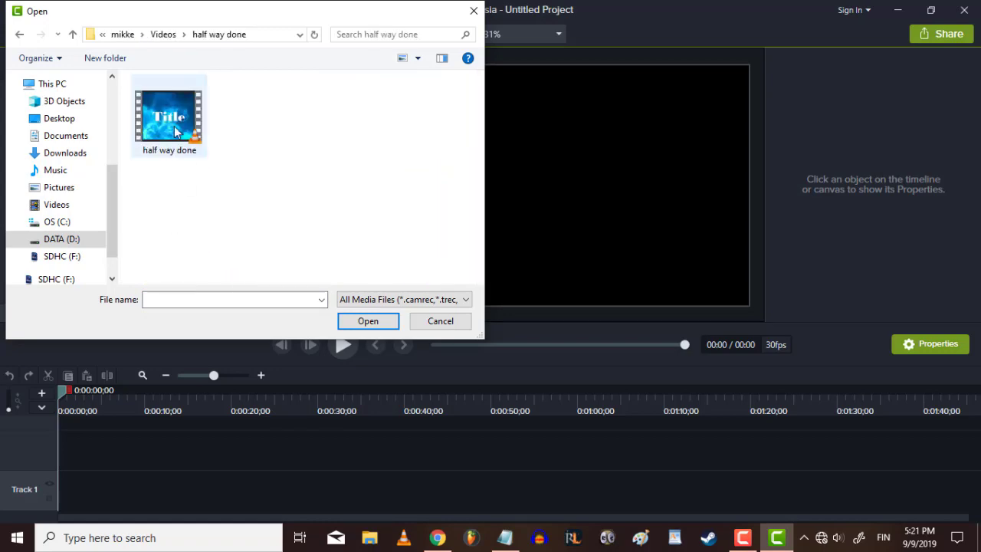
pyautogui.click(366, 322)
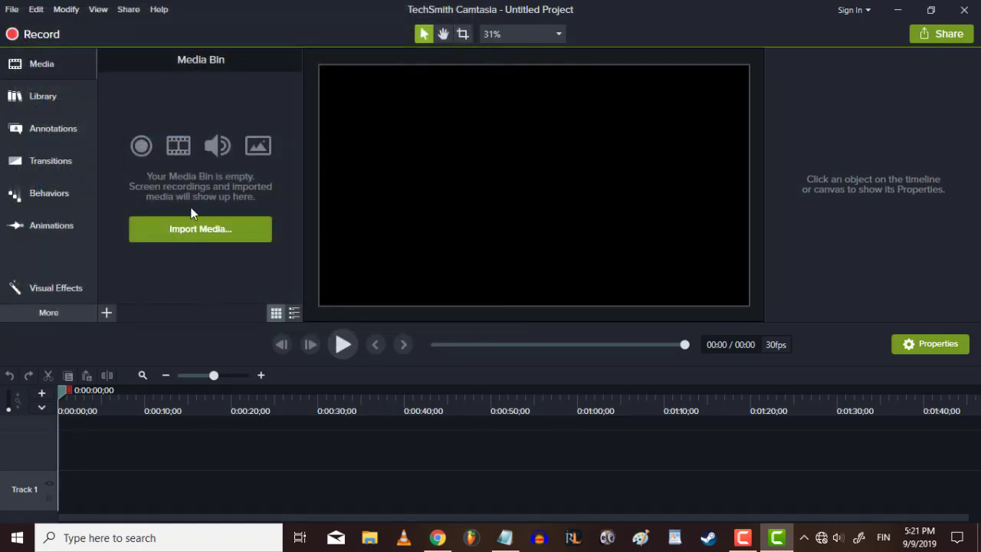
pyautogui.moveTo(170, 142); pyautogui.dragTo(40, 451)
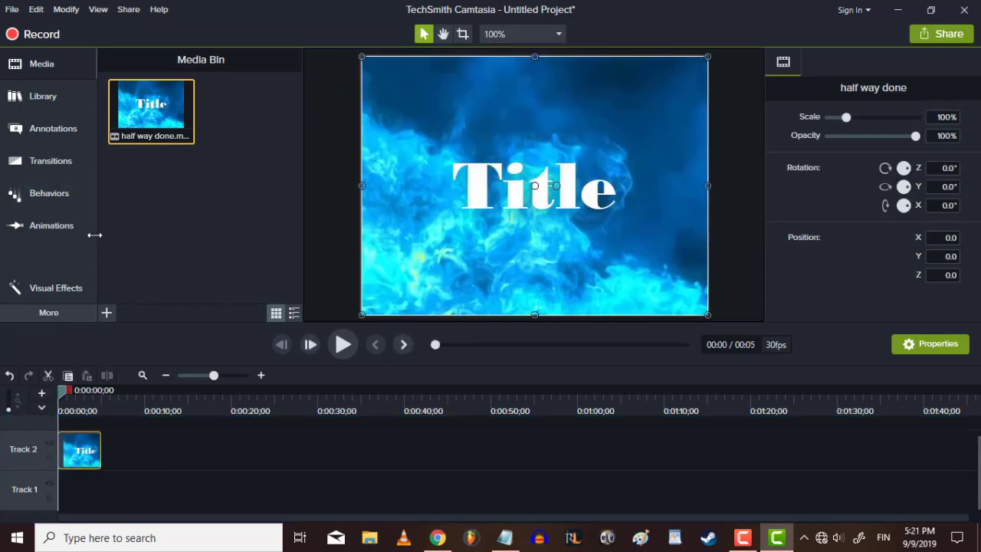
# - Import the 'Demonic Gorillas on Mobile OSRS' video from Videos and lay it on Track 1 at 0:00
pyautogui.click(108, 313)
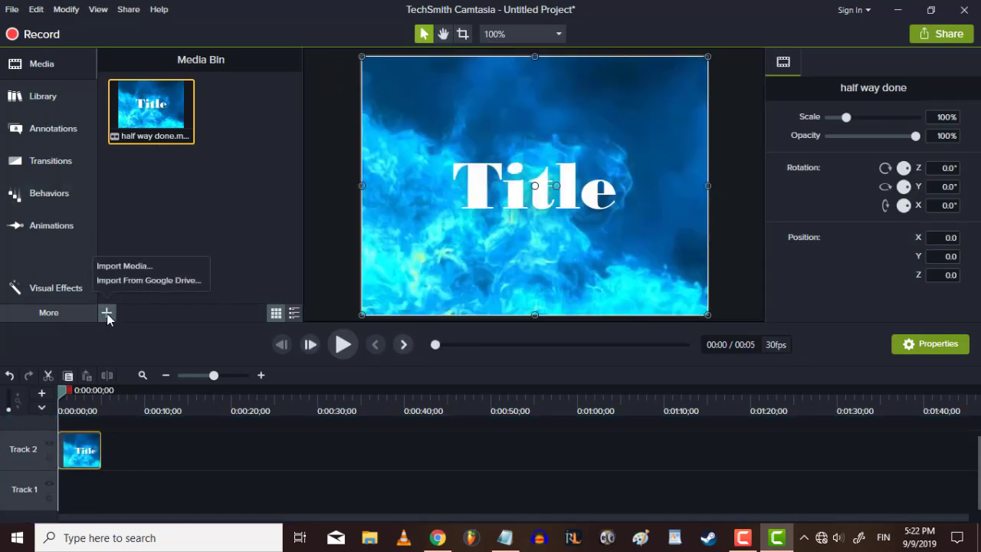
pyautogui.click(125, 266)
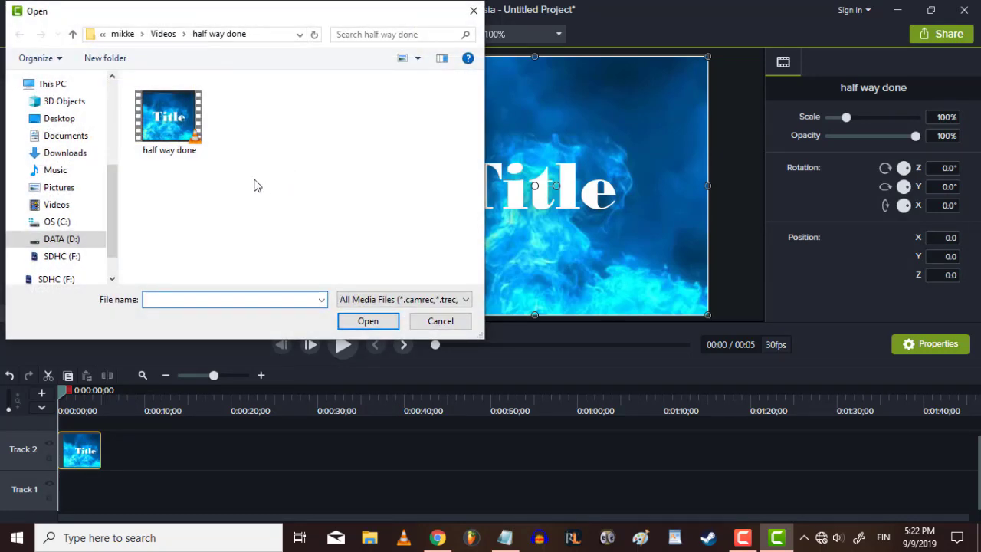
pyautogui.click(164, 35)
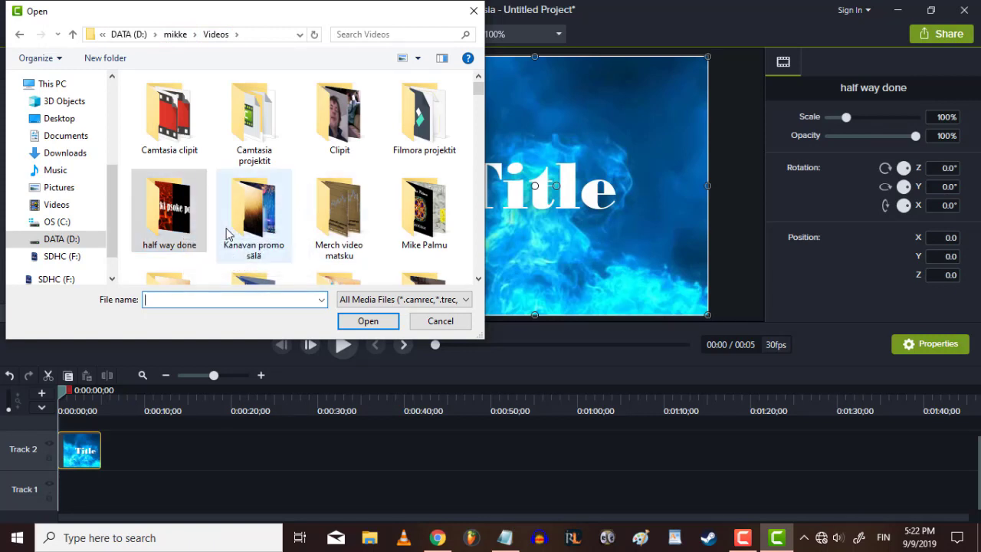
pyautogui.scroll(-3, 144, 241)
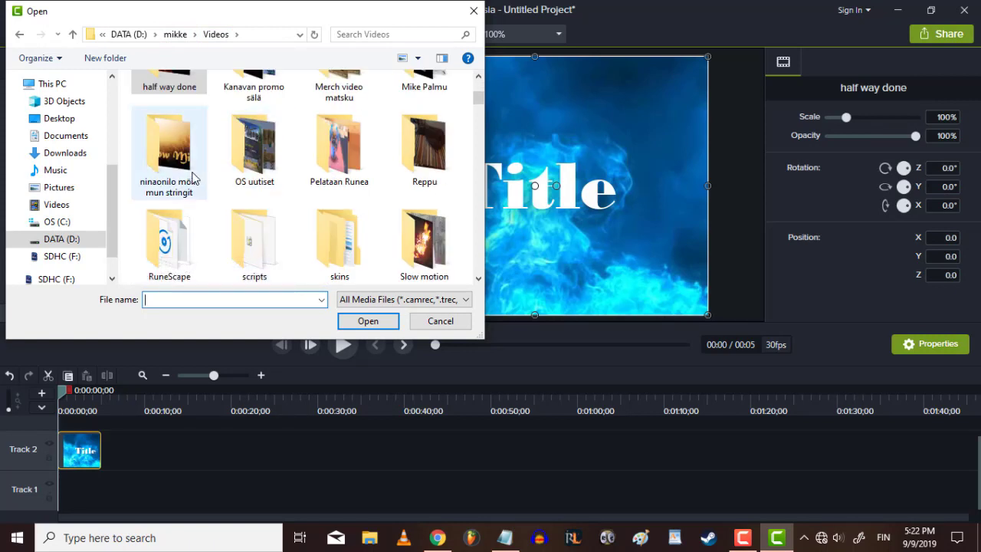
pyautogui.scroll(1, 261, 215)
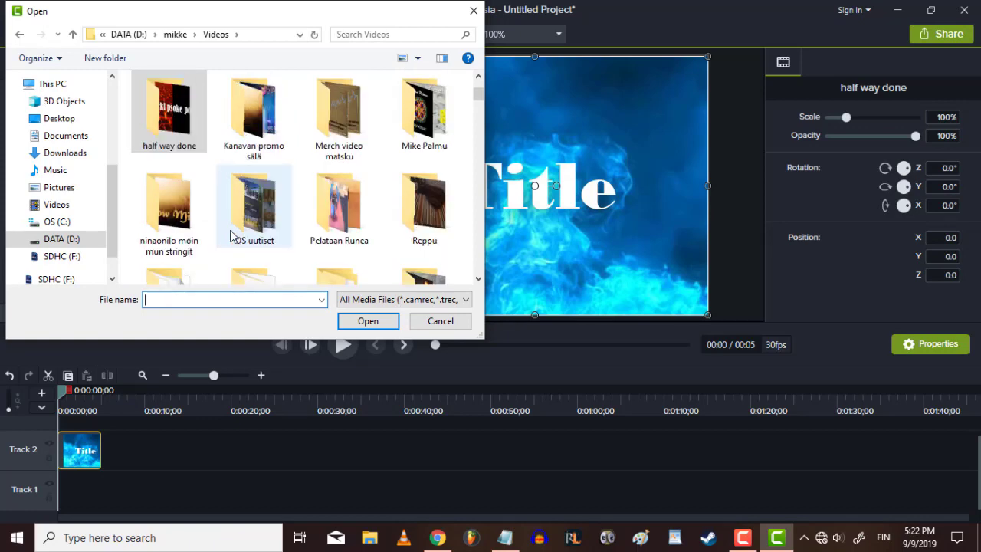
pyautogui.scroll(-4, 221, 240)
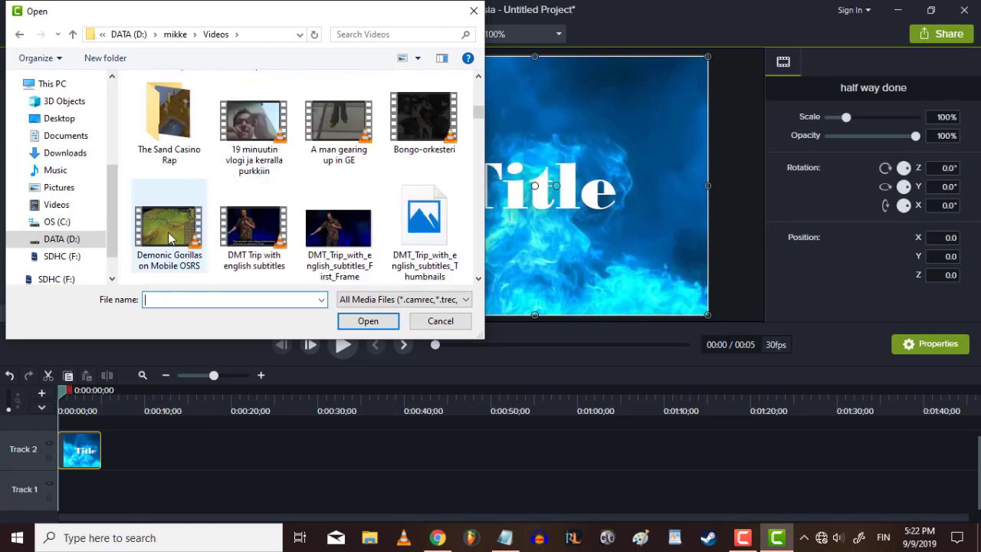
pyautogui.click(169, 230)
pyautogui.click(367, 321)
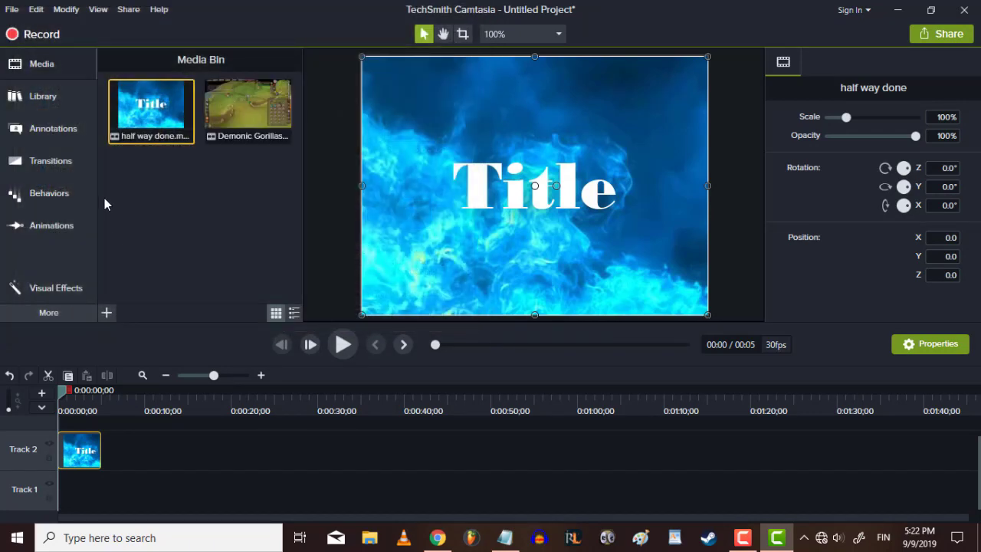
pyautogui.moveTo(242, 111); pyautogui.dragTo(31, 510)
# - Split the gameplay at 0:50 and 1:22 and delete the parts outside that range
pyautogui.click(513, 439)
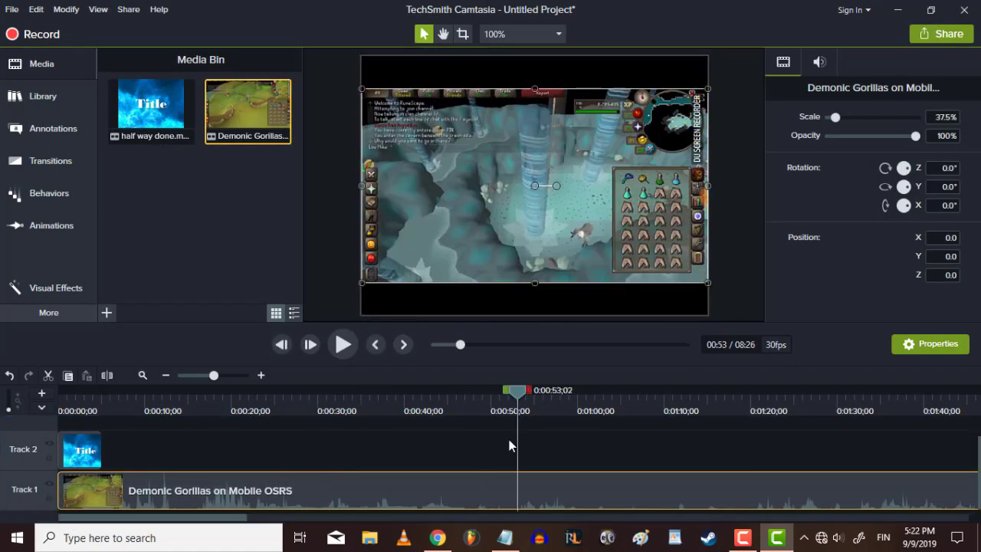
pyautogui.click(493, 442)
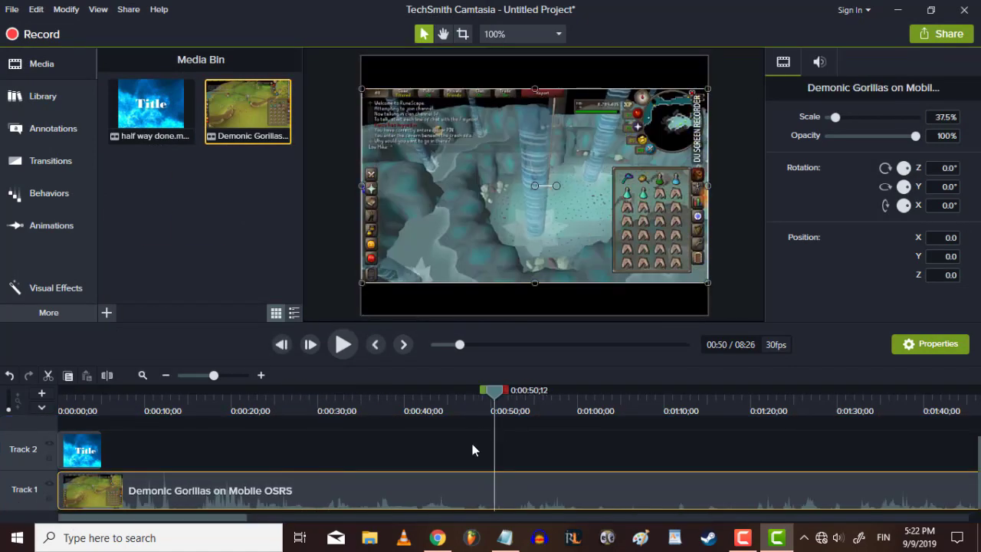
pyautogui.click(107, 376)
pyautogui.click(367, 505)
pyautogui.press('Delete')
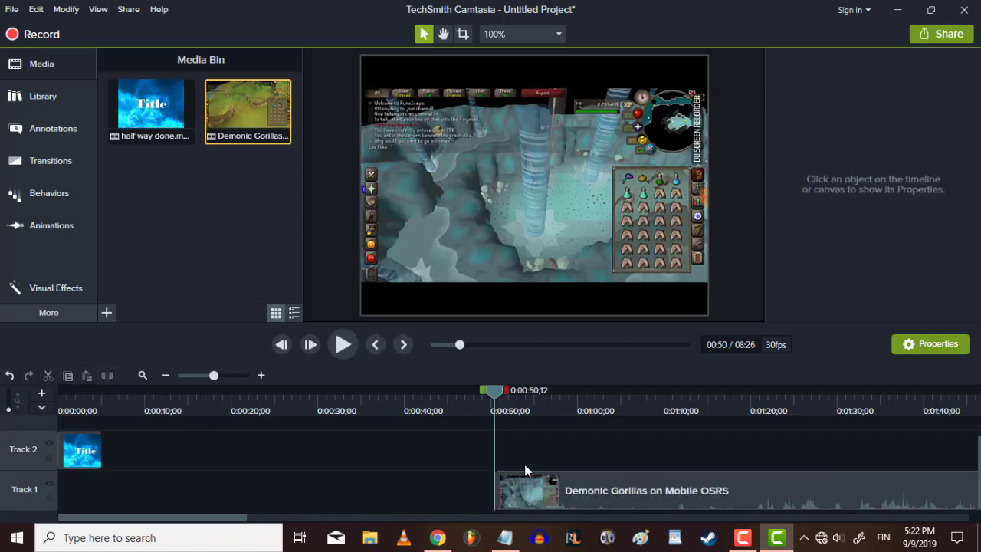
pyautogui.moveTo(628, 396); pyautogui.dragTo(768, 417)
pyautogui.click(814, 496)
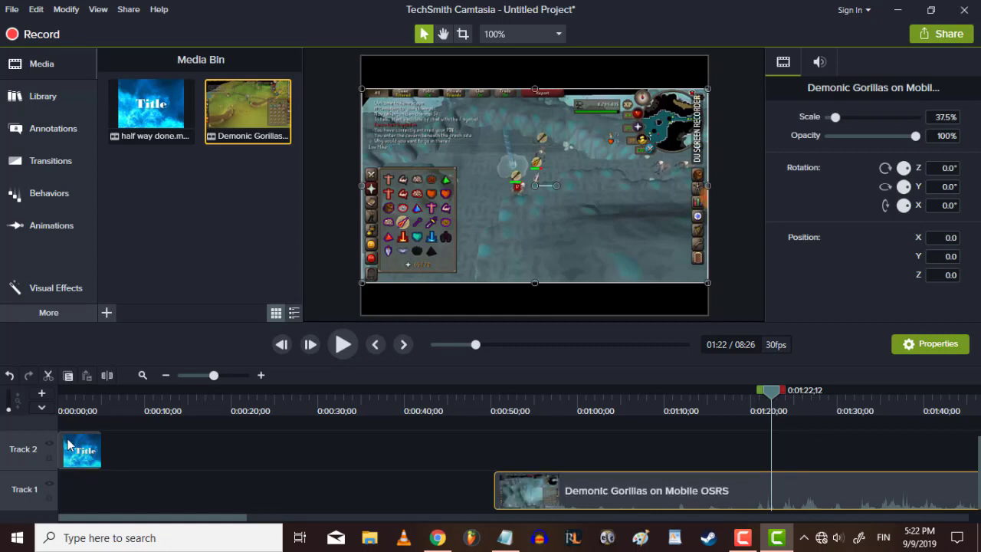
pyautogui.click(108, 377)
pyautogui.click(824, 491)
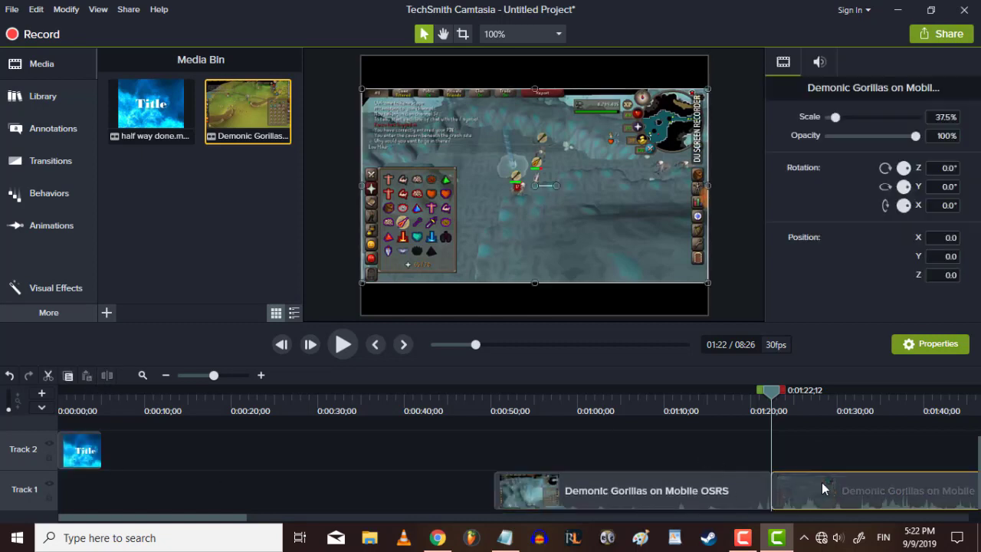
pyautogui.press('Delete')
# - Move the 32-second gameplay section to 0:00 and return the playhead to the start
pyautogui.click(672, 497)
pyautogui.click(821, 62)
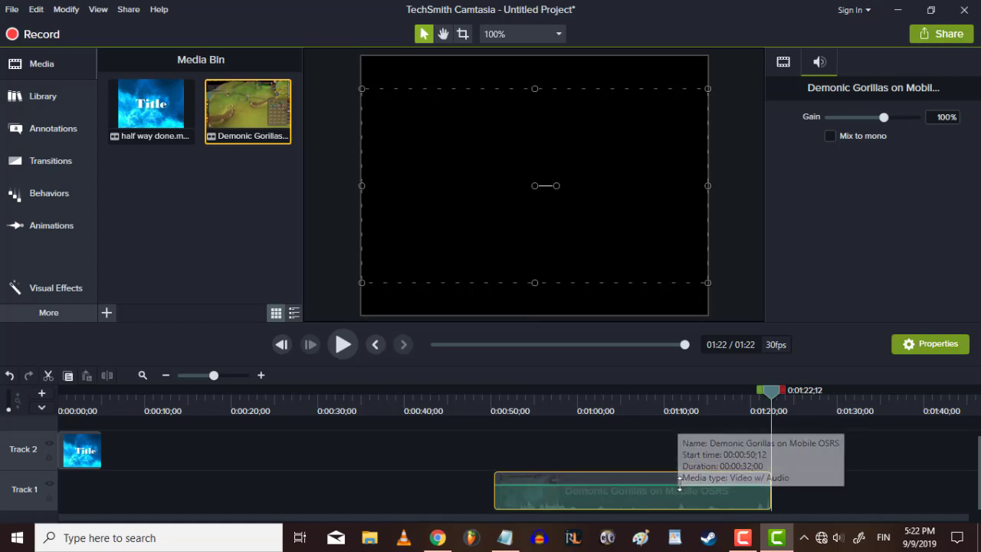
pyautogui.click(783, 62)
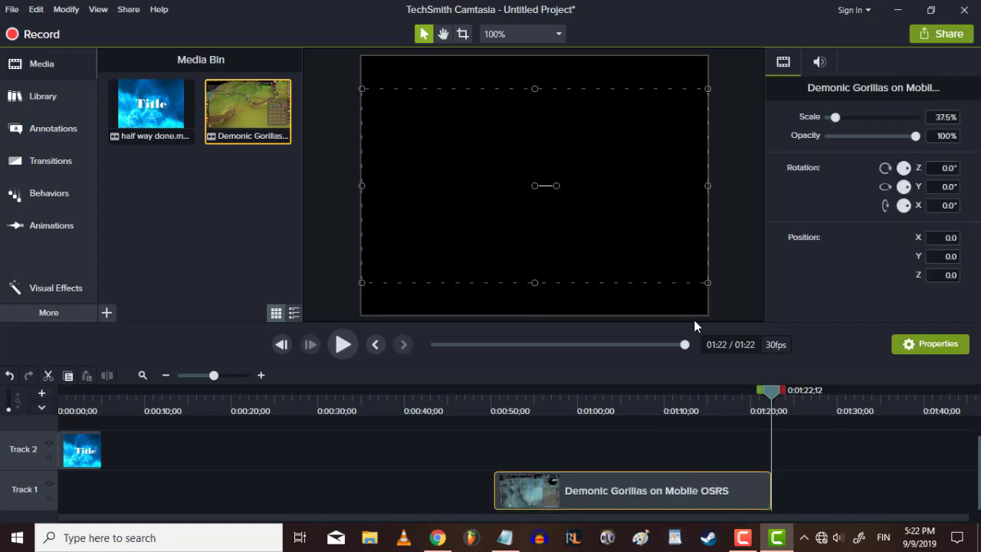
pyautogui.moveTo(756, 490); pyautogui.dragTo(319, 491)
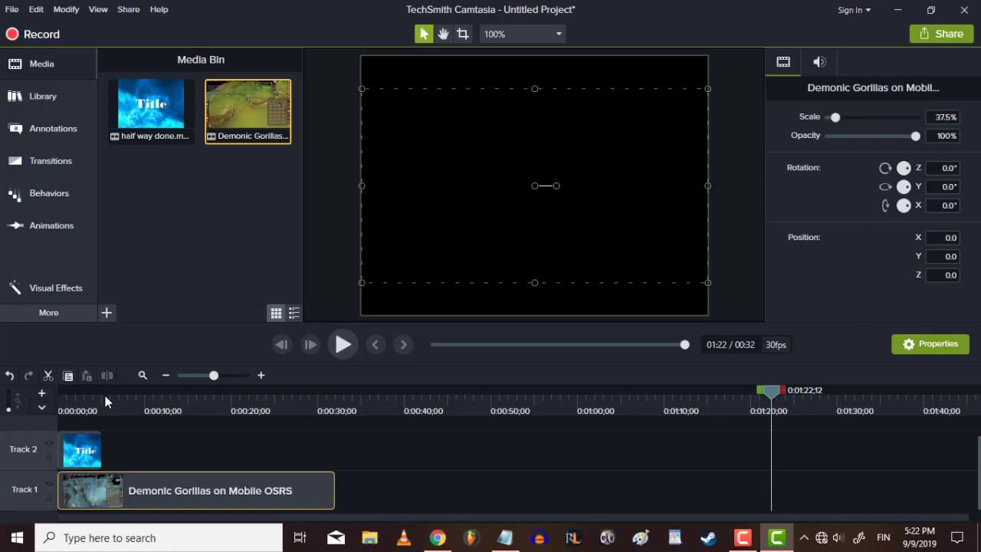
pyautogui.click(65, 400)
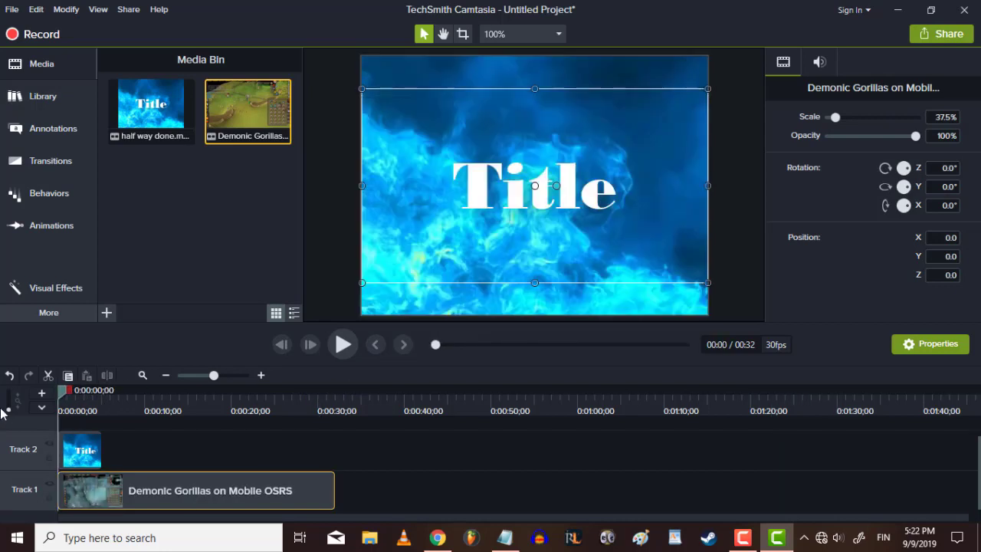
# - Select the Title clip on Track 2 and show the Visual Effects list with Drop Shadow, Border and Colorize
pyautogui.click(83, 455)
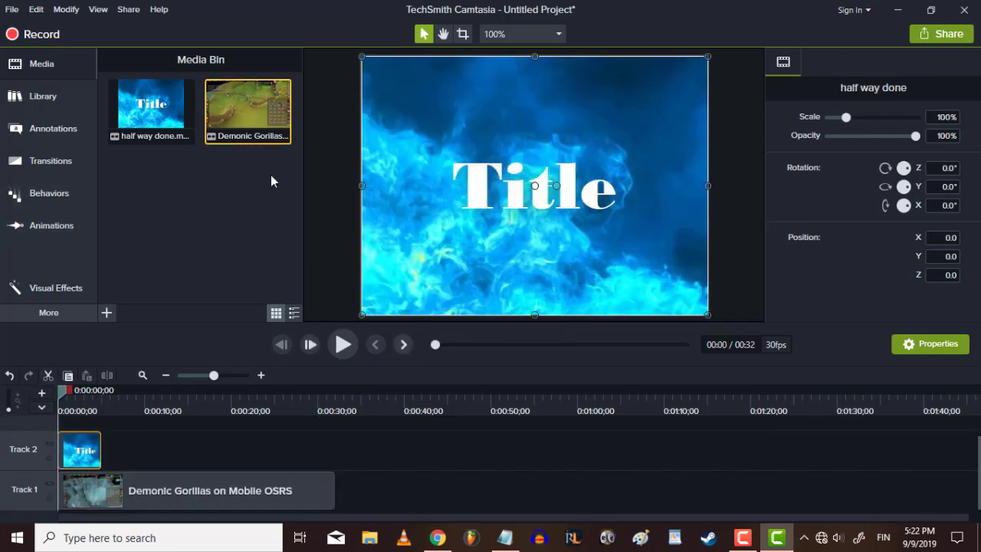
pyautogui.click(106, 491)
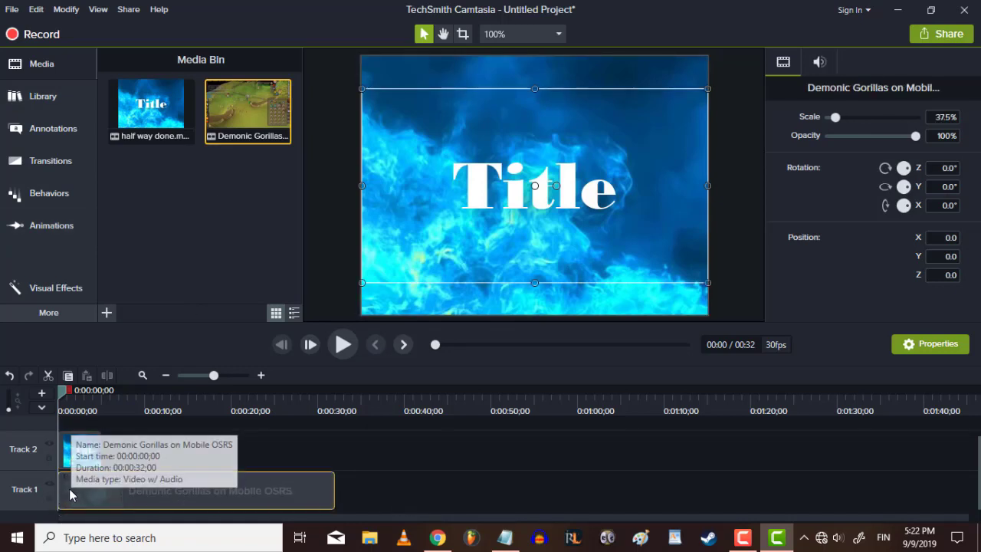
pyautogui.click(77, 450)
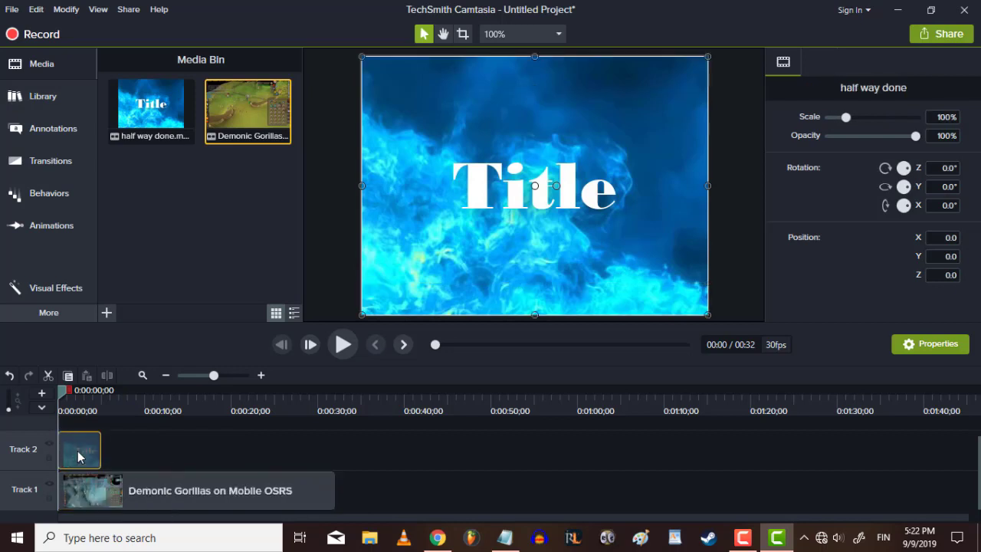
pyautogui.click(48, 314)
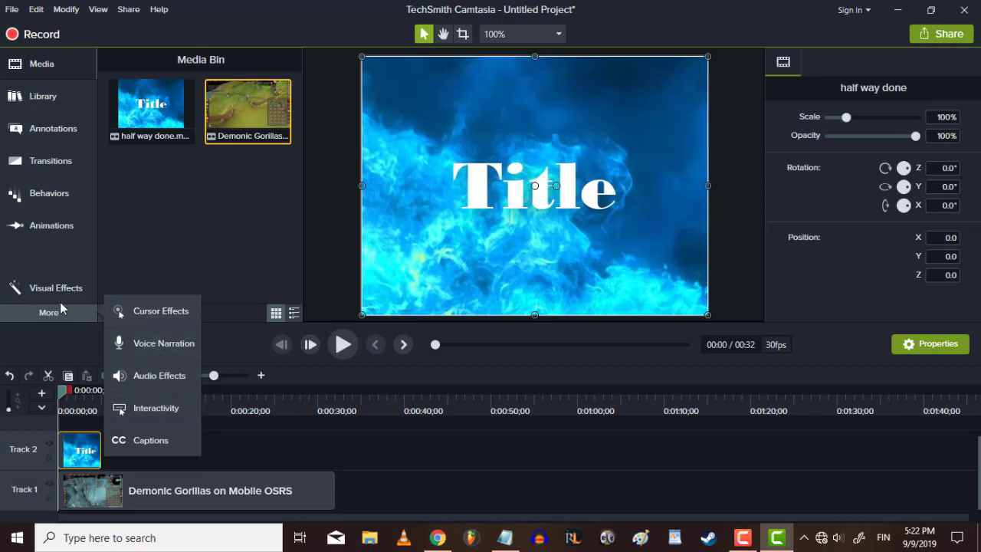
pyautogui.click(44, 252)
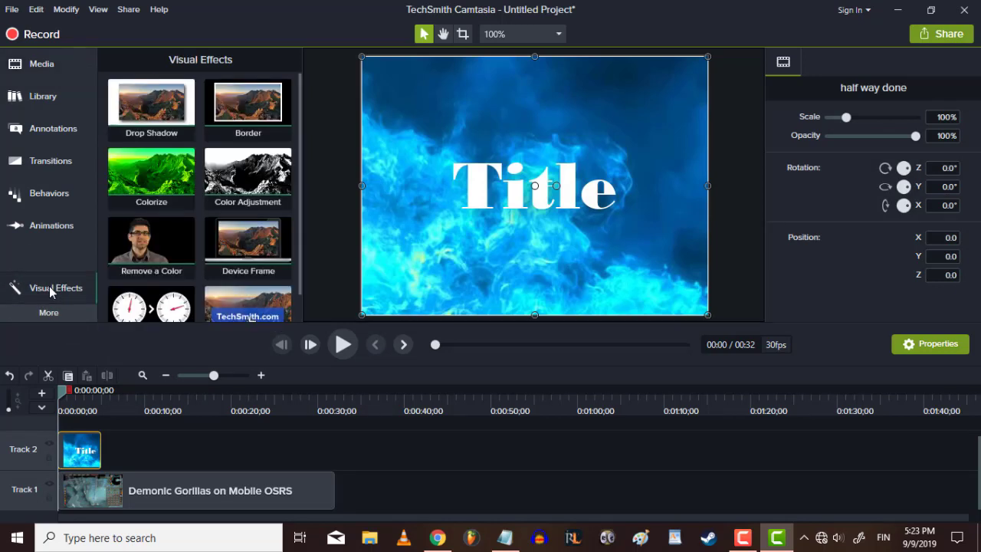
# - Apply Remove a Color to the Title clip, sampling the white title text as the removed colour
pyautogui.moveTo(134, 245); pyautogui.dragTo(85, 451)
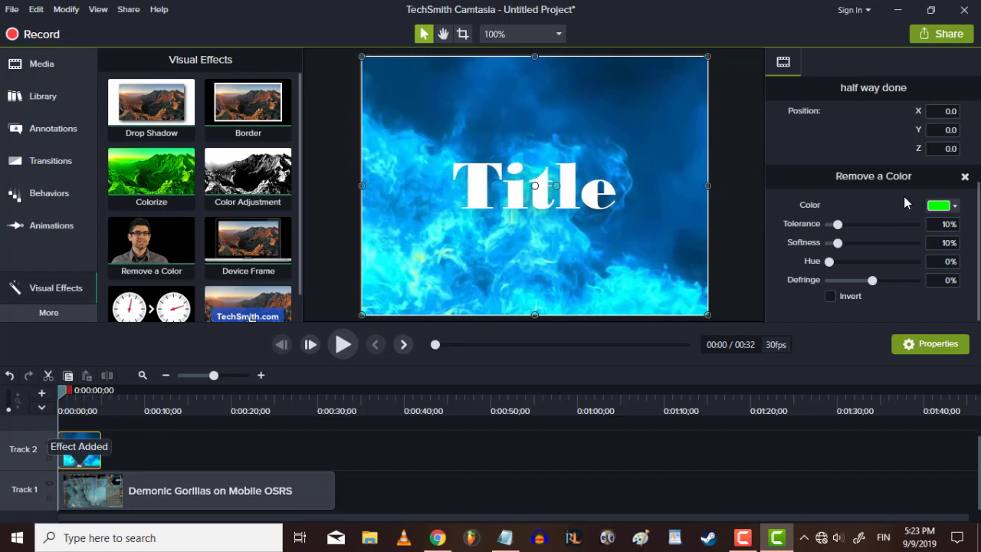
pyautogui.click(955, 207)
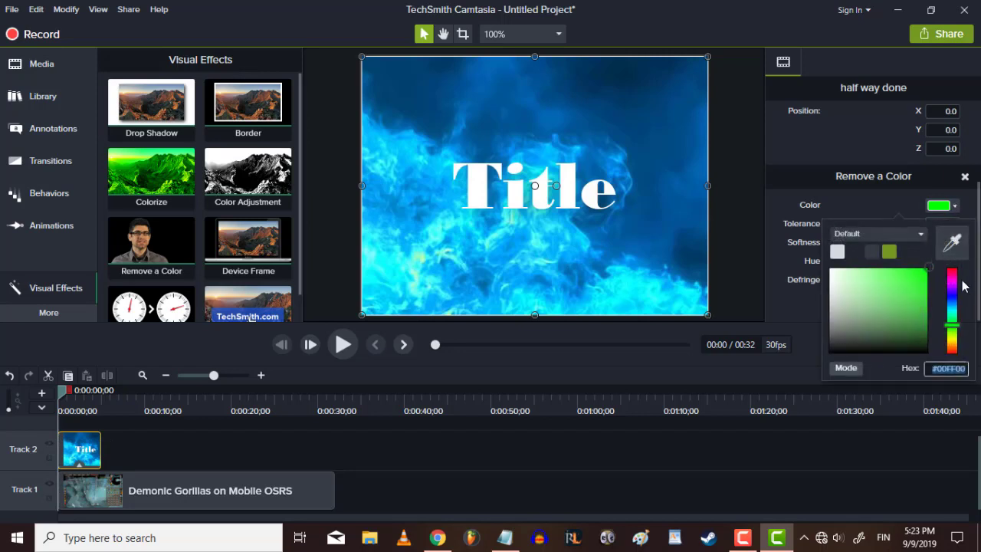
pyautogui.click(951, 244)
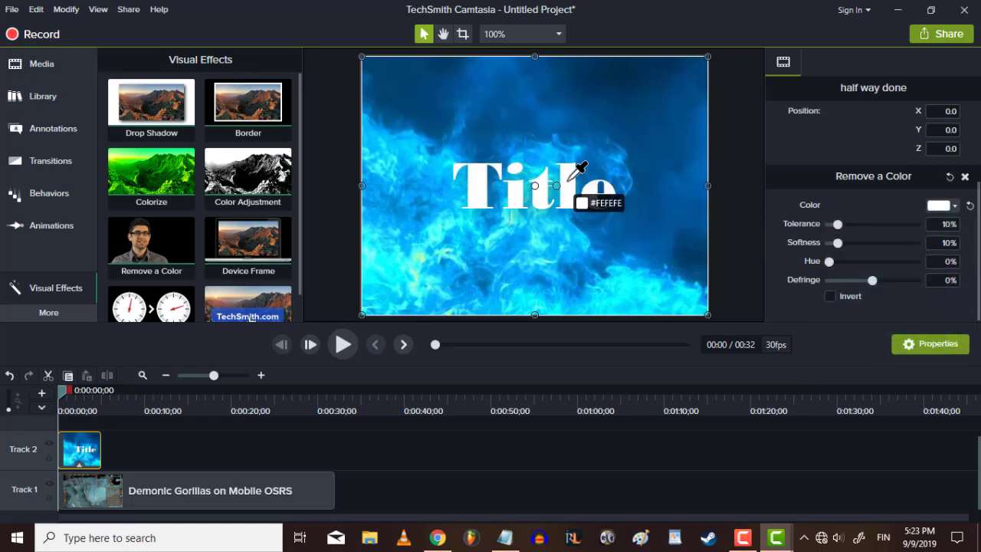
pyautogui.click(578, 171)
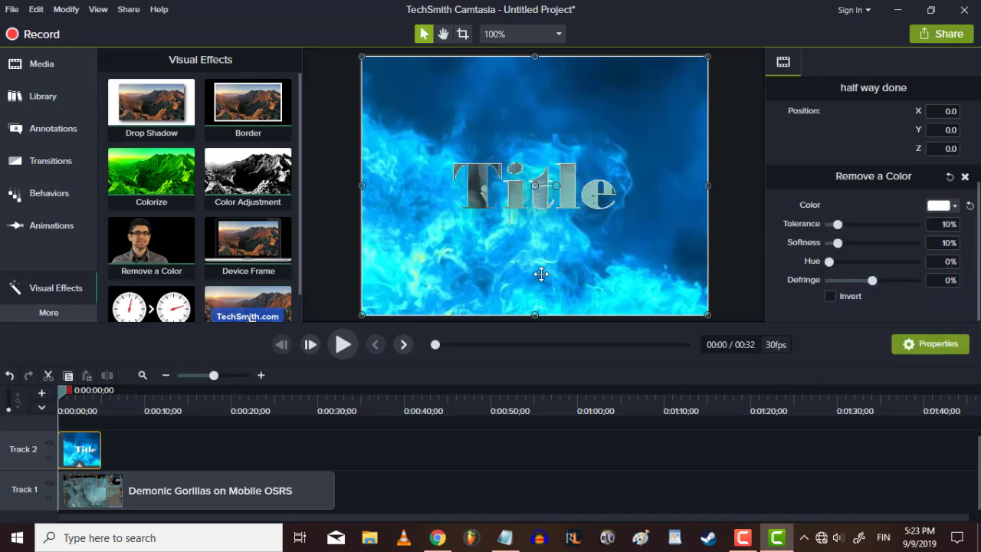
# - Play back the keyed title to check it, rewind to the start, and try lengthening the Title clip
pyautogui.click(344, 346)
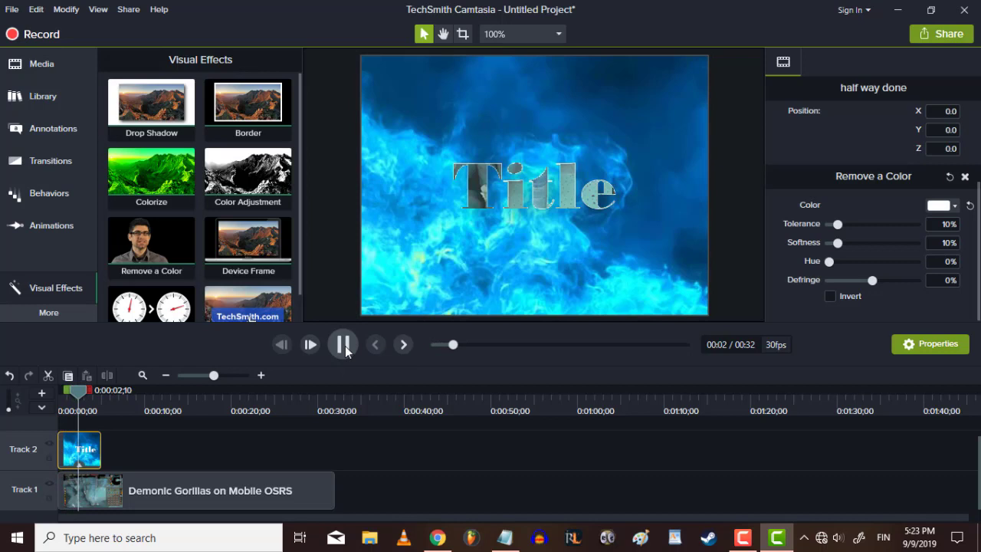
pyautogui.click(344, 347)
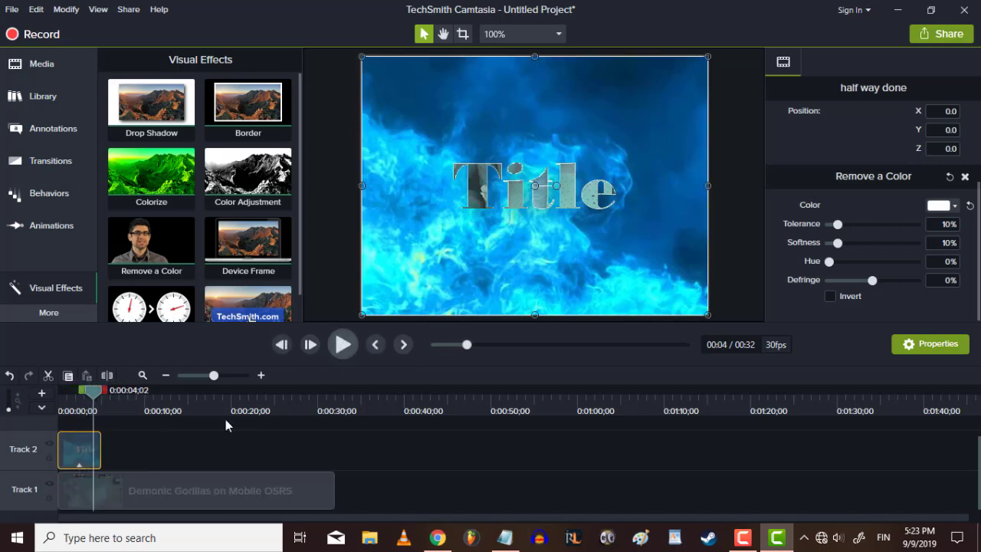
pyautogui.moveTo(87, 397); pyautogui.dragTo(51, 402)
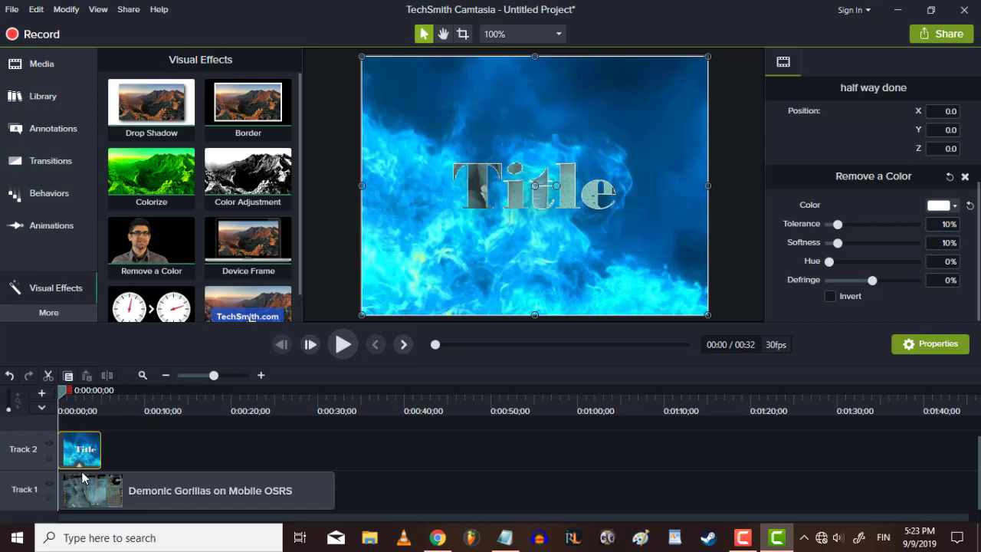
pyautogui.moveTo(100, 451)
pyautogui.mouseDown()
pyautogui.moveTo(214, 459)
pyautogui.moveTo(129, 443)
pyautogui.moveTo(101, 449)
pyautogui.mouseUp()
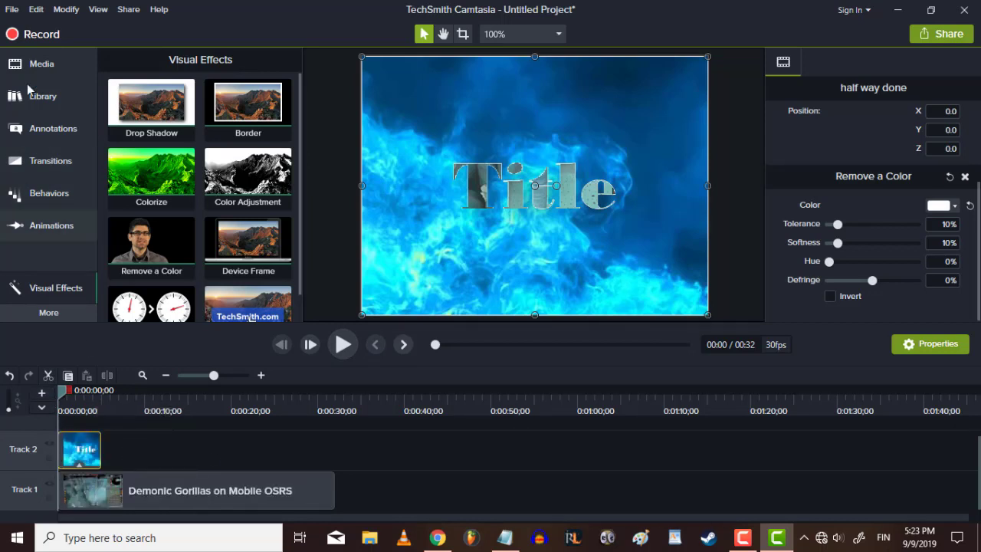
# - Add Clip Speed to the title clip at 0.57x so it runs about 8 seconds 23 frames
pyautogui.rightClick(91, 453)
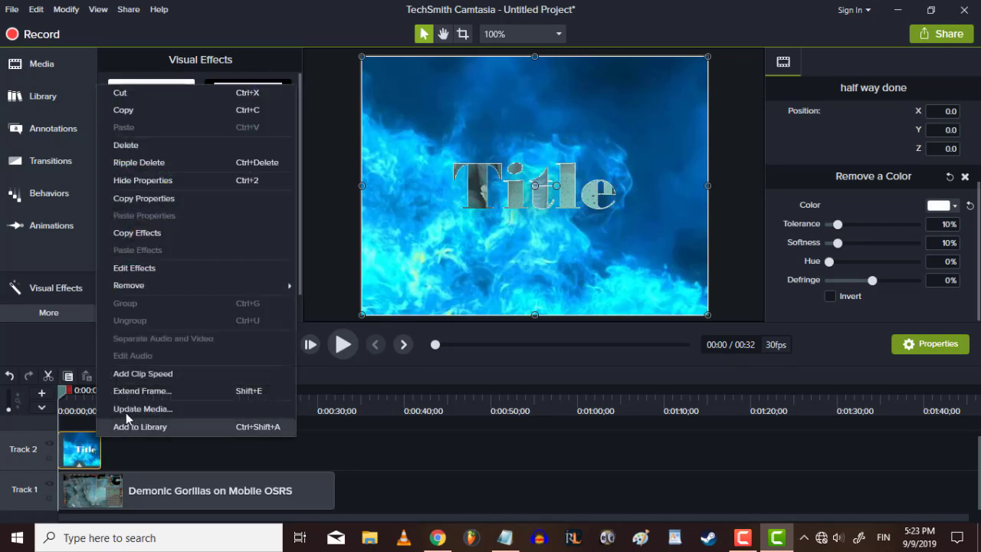
pyautogui.click(151, 376)
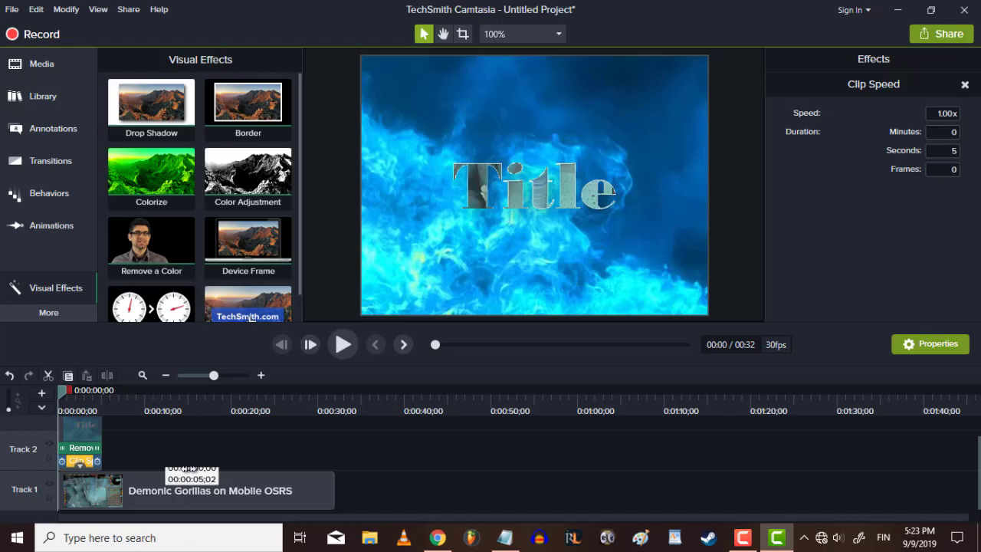
pyautogui.moveTo(192, 470); pyautogui.dragTo(133, 469)
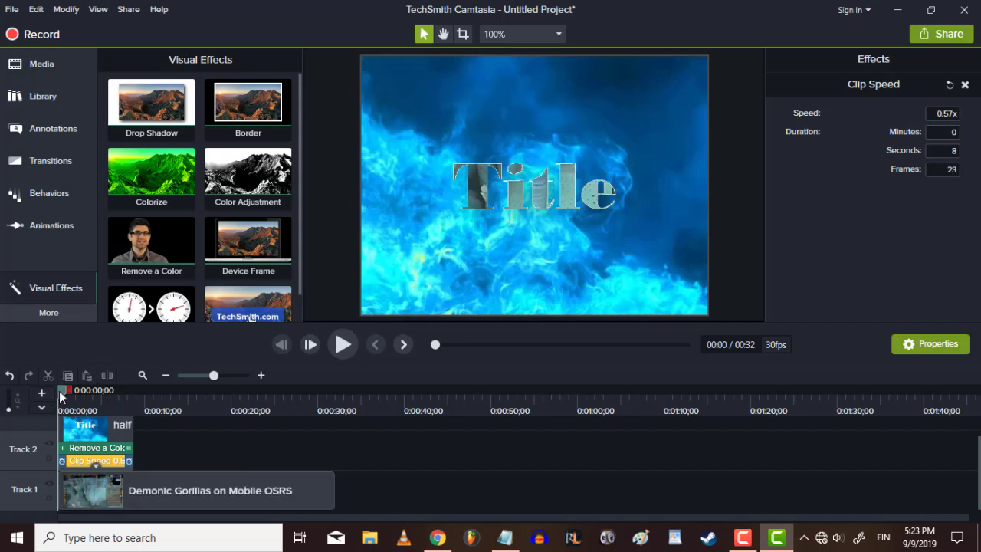
pyautogui.moveTo(61, 392); pyautogui.dragTo(95, 394)
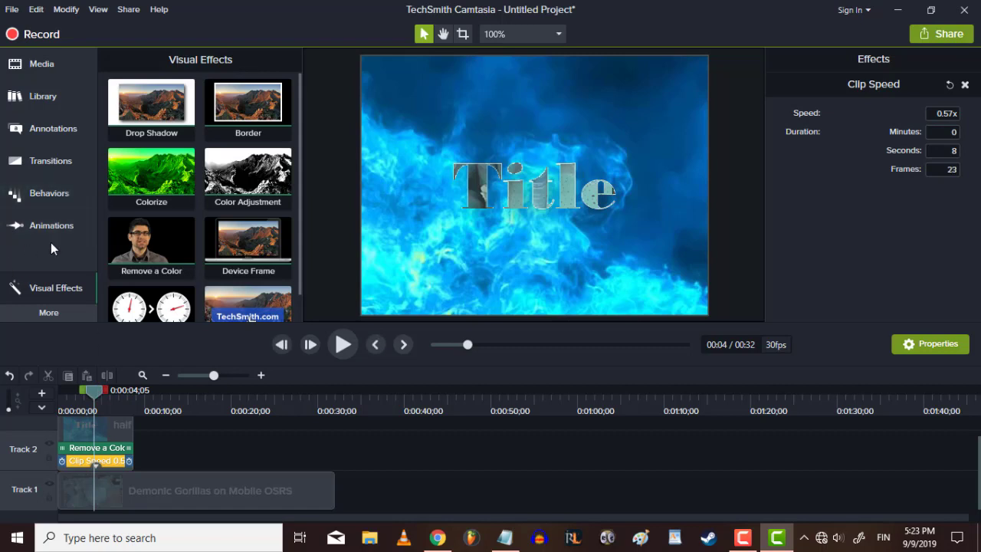
# - Add a Zoom-n-Pan at 8 seconds pushing into the title's centre, with its start dragged earlier
pyautogui.click(46, 130)
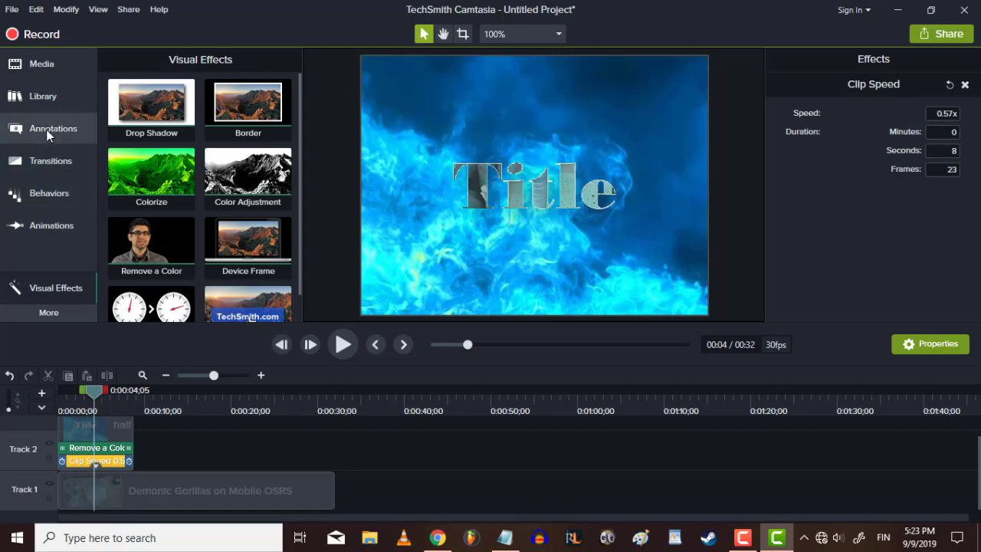
pyautogui.click(35, 232)
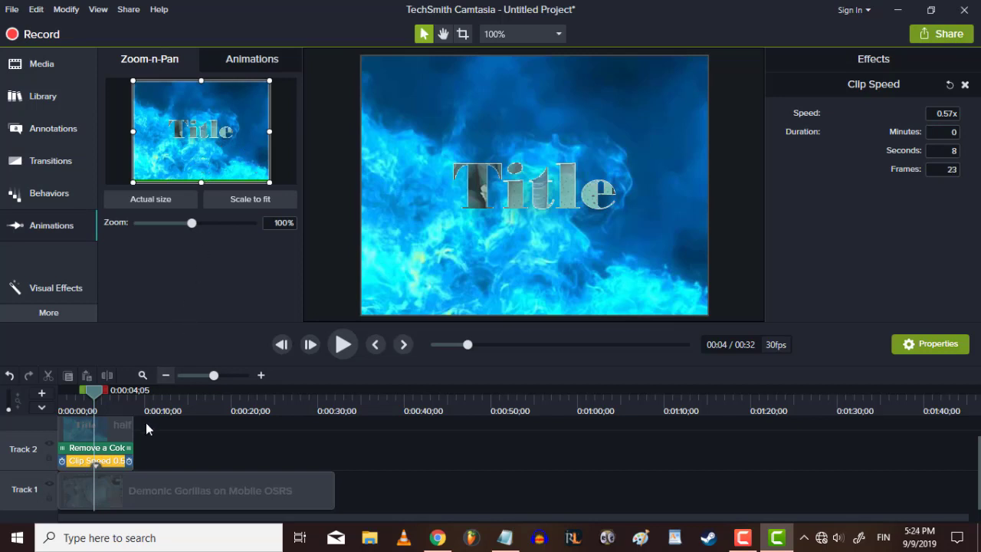
pyautogui.moveTo(93, 397); pyautogui.dragTo(131, 397)
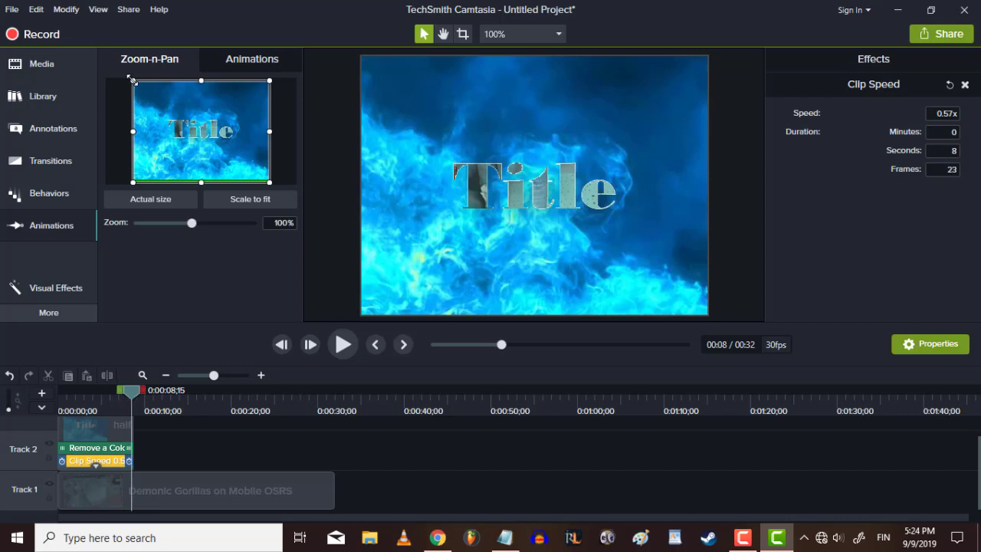
pyautogui.moveTo(130, 79); pyautogui.dragTo(251, 170)
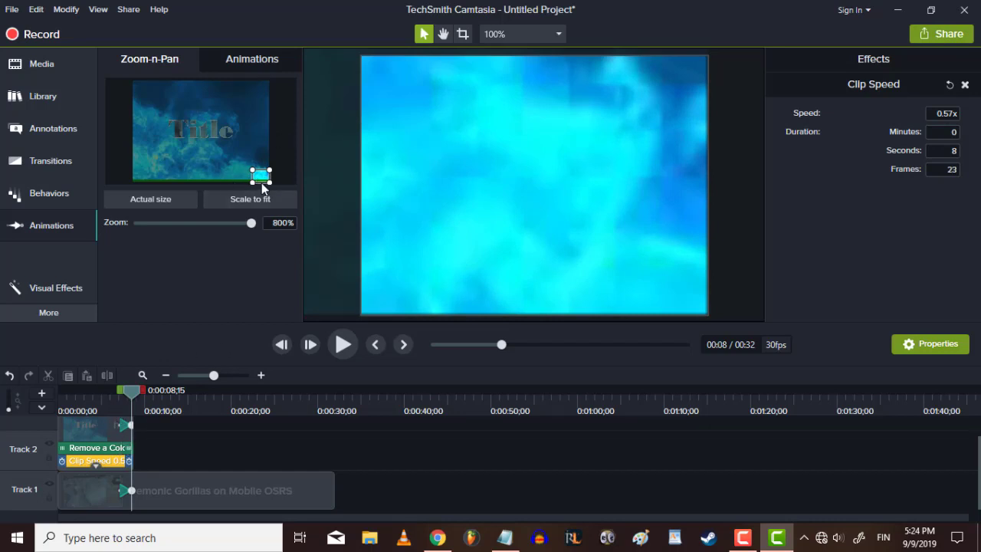
pyautogui.moveTo(261, 177); pyautogui.dragTo(211, 161)
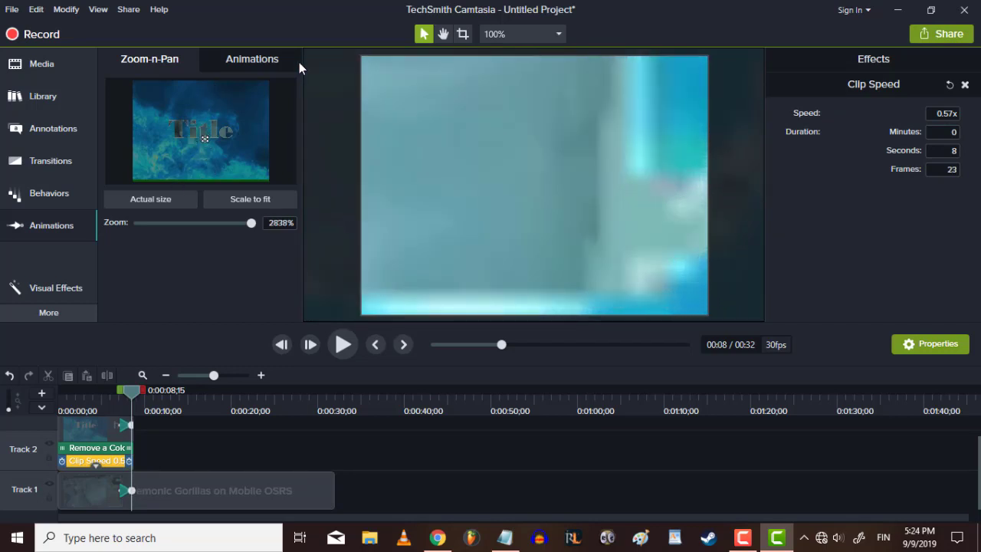
pyautogui.click(92, 390)
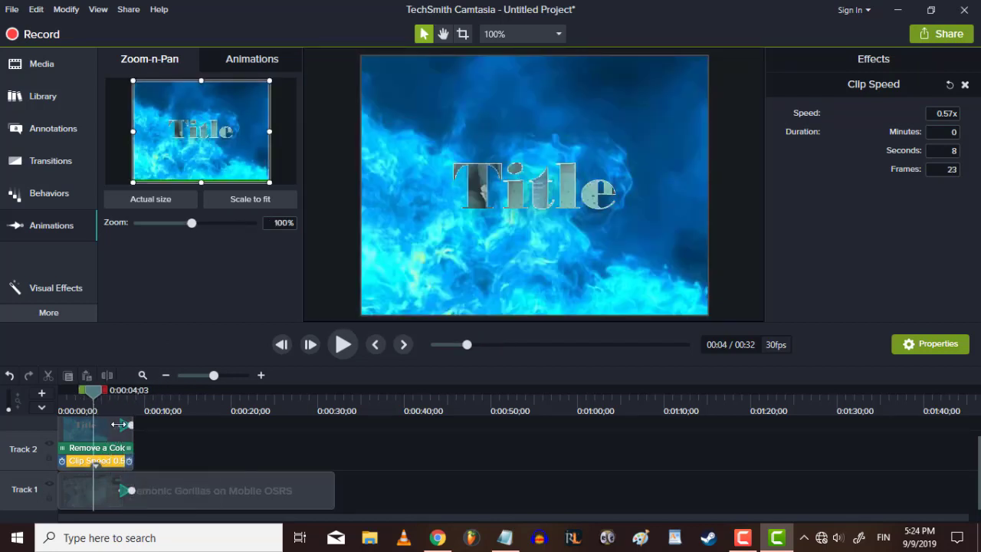
pyautogui.moveTo(119, 424); pyautogui.dragTo(84, 427)
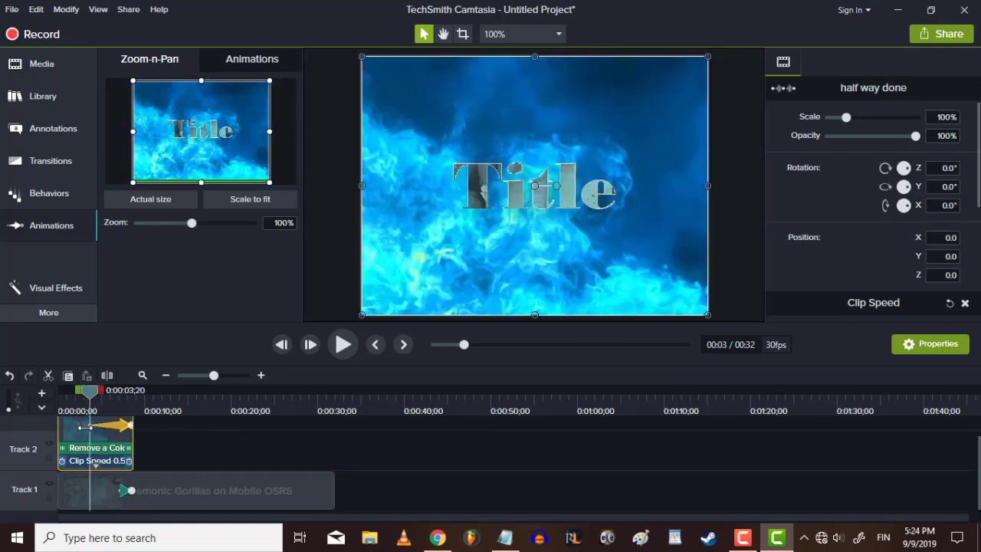
# - Put a Fade transition on the title clip's end, lengthened to about 2 seconds 18 frames
pyautogui.click(50, 162)
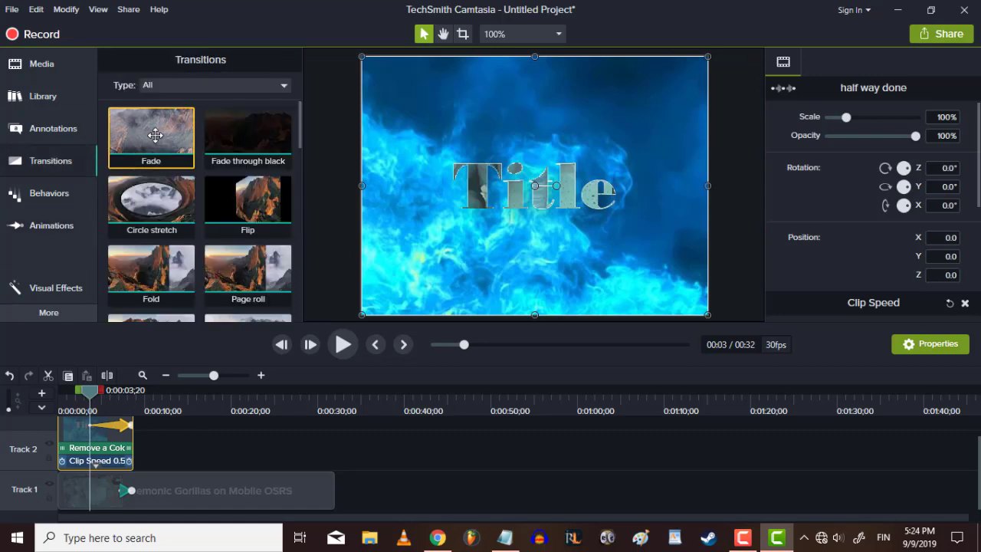
pyautogui.moveTo(162, 135); pyautogui.dragTo(87, 432)
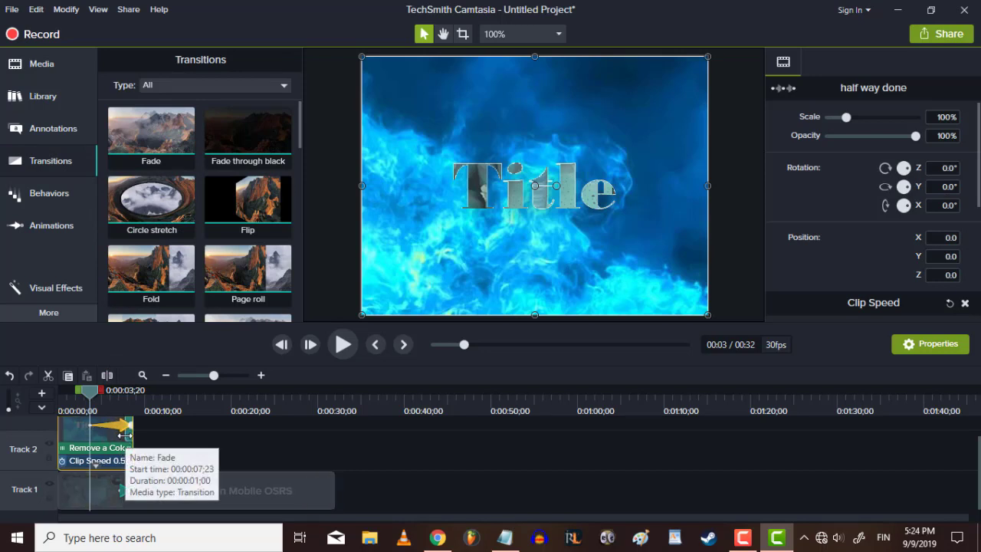
pyautogui.moveTo(127, 438)
pyautogui.mouseDown()
pyautogui.moveTo(100, 433)
pyautogui.moveTo(111, 433)
pyautogui.mouseUp()
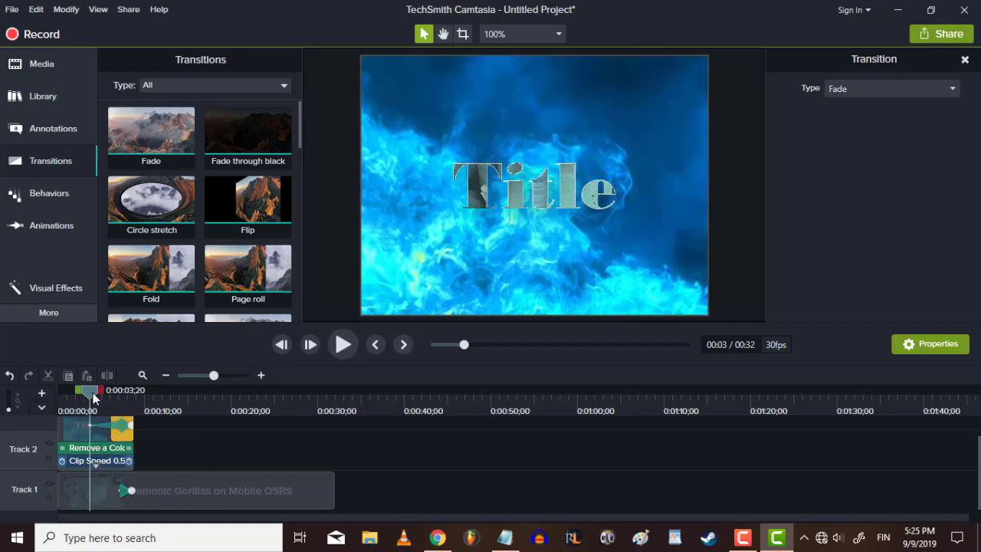
pyautogui.moveTo(93, 397); pyautogui.dragTo(62, 391)
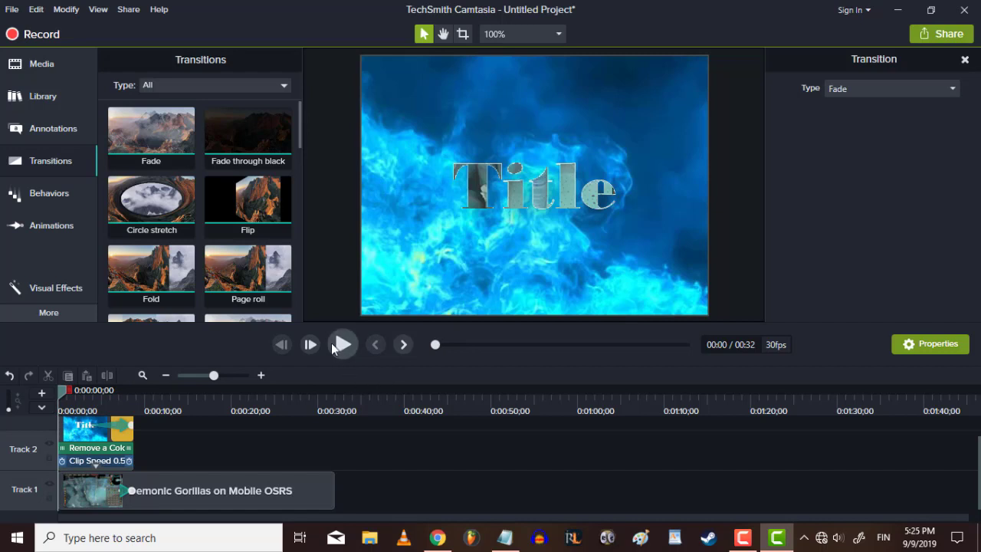
pyautogui.click(341, 344)
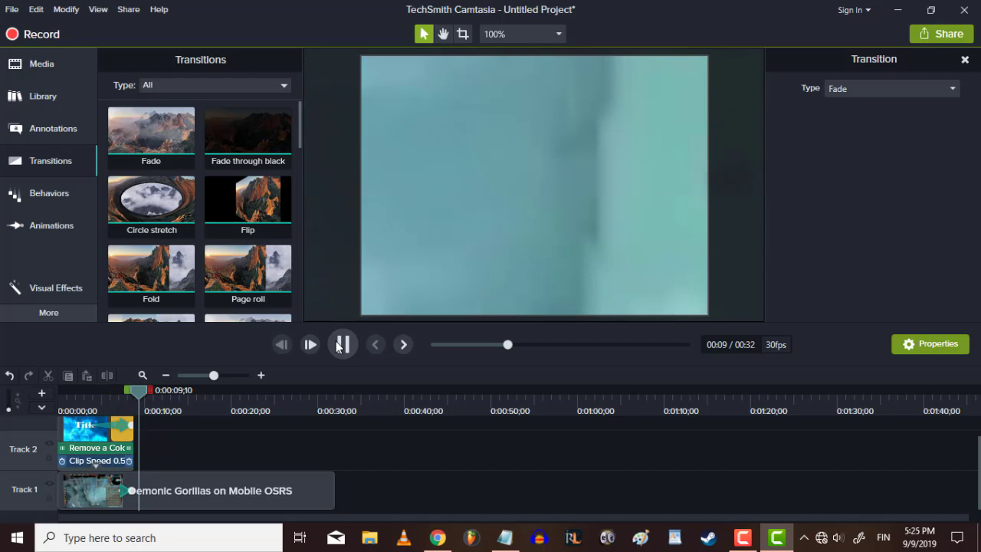
pyautogui.click(340, 347)
pyautogui.click(131, 491)
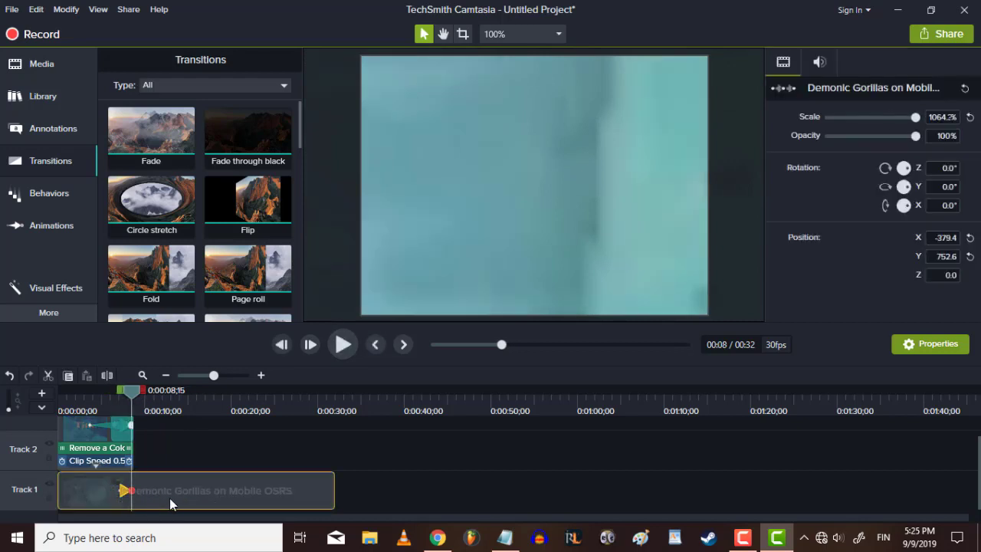
pyautogui.moveTo(184, 500); pyautogui.dragTo(303, 496)
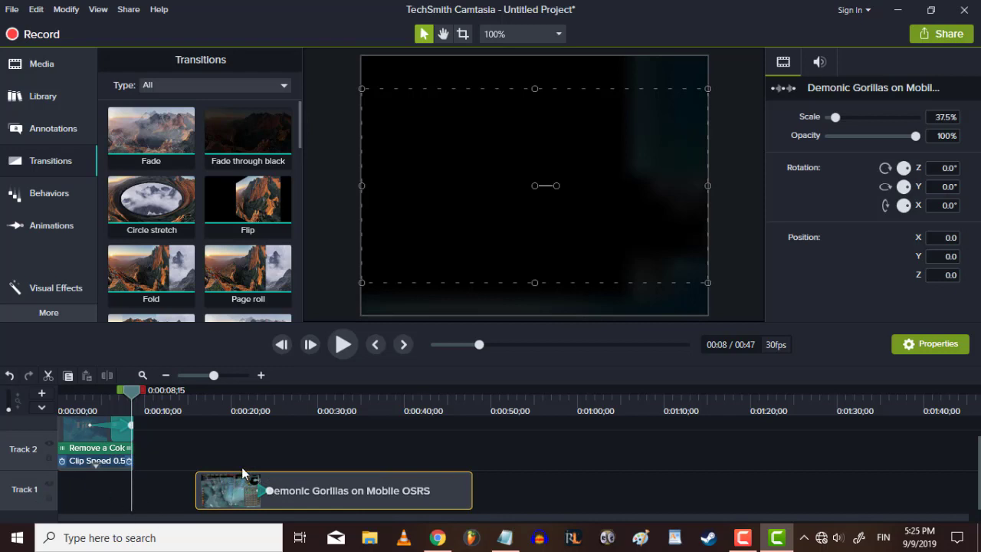
pyautogui.click(261, 491)
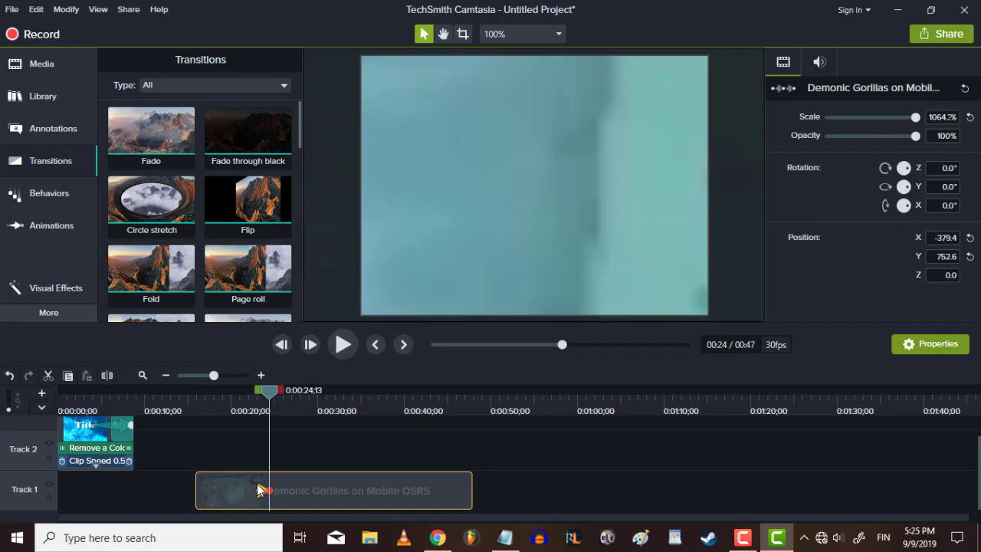
pyautogui.click(235, 451)
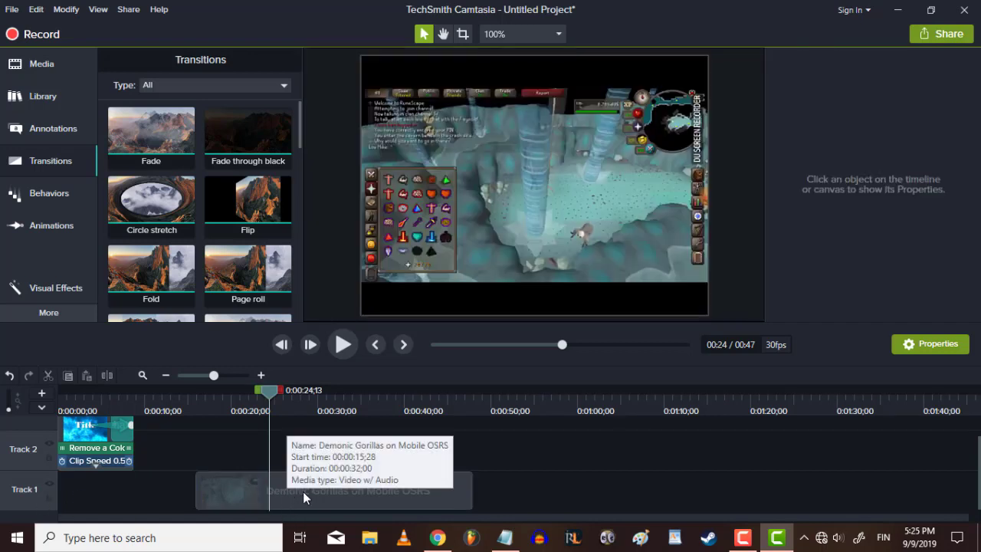
pyautogui.moveTo(302, 491); pyautogui.dragTo(74, 487)
pyautogui.hotkey('ctrl', 'Home')
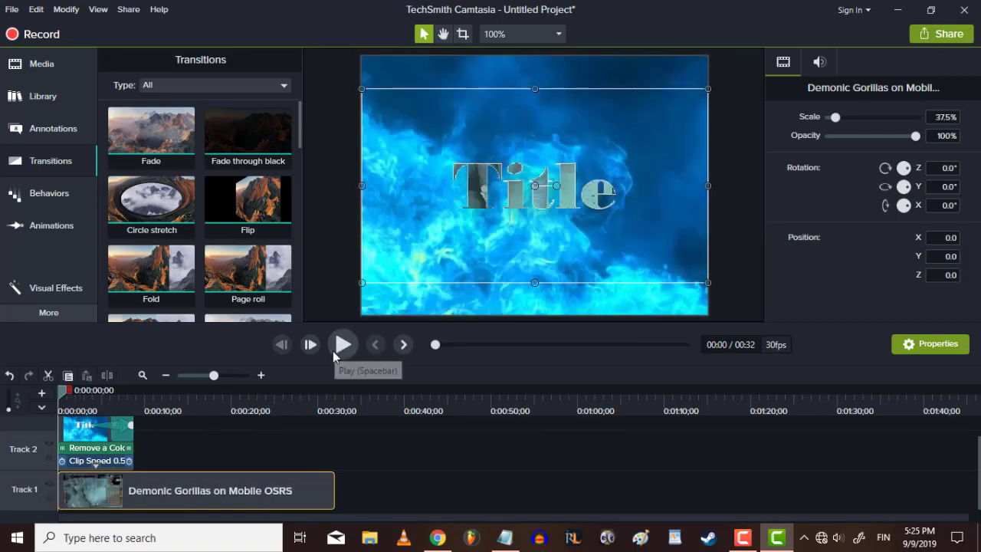
pyautogui.click(332, 351)
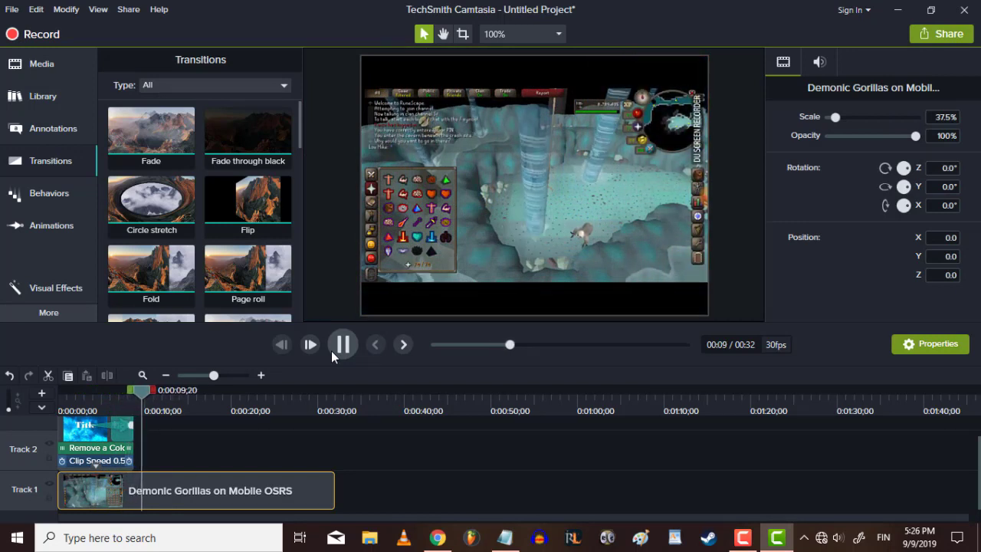
pyautogui.click(332, 350)
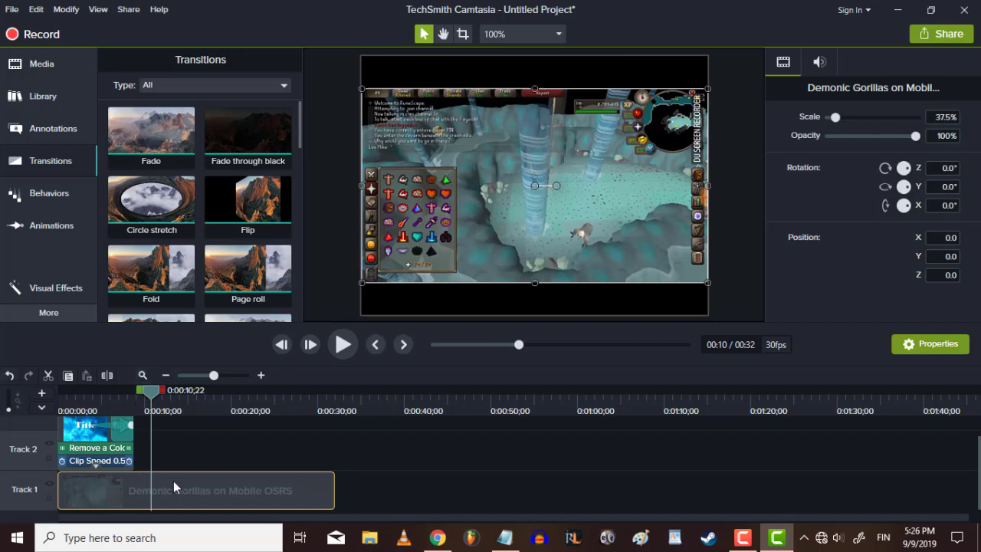
pyautogui.moveTo(148, 397); pyautogui.dragTo(2, 406)
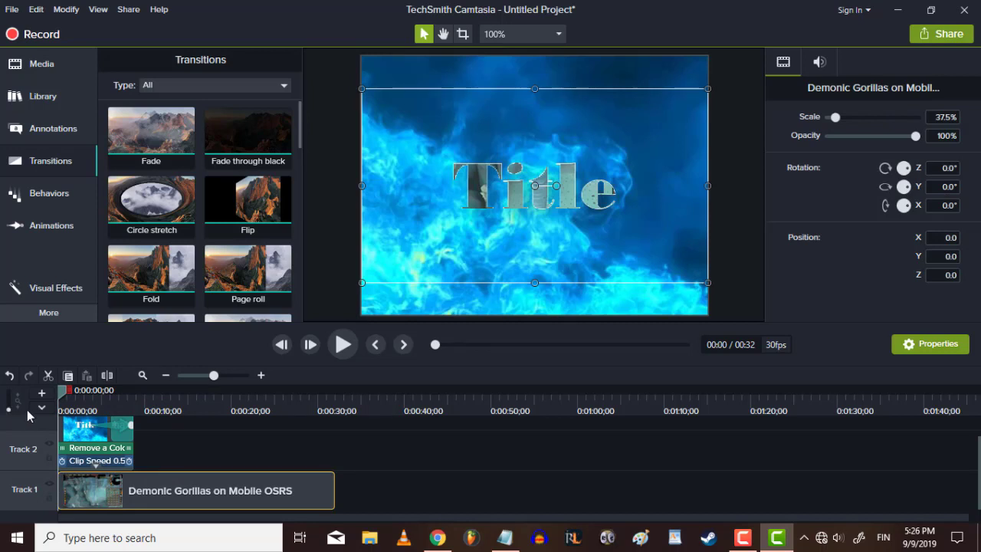
pyautogui.moveTo(44, 407); pyautogui.dragTo(67, 404)
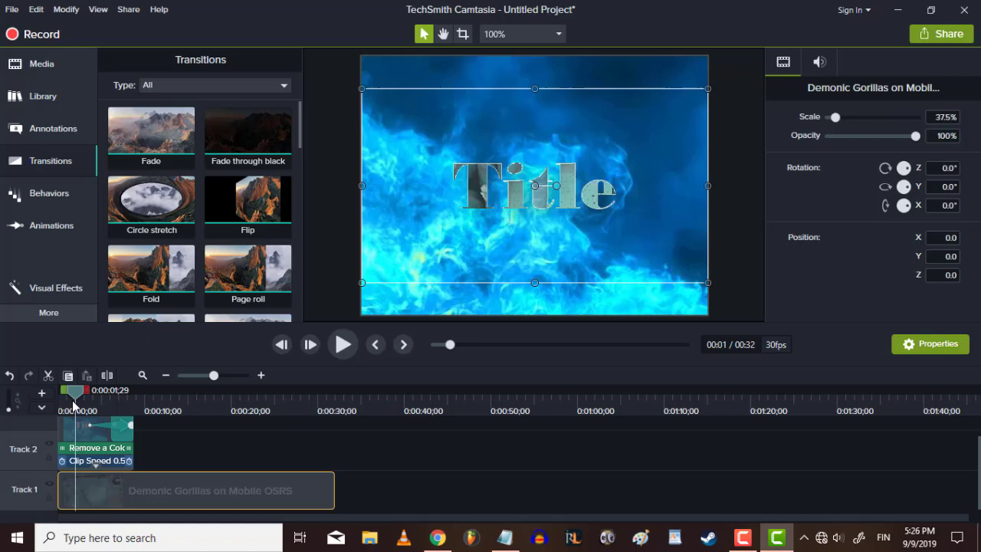
pyautogui.moveTo(75, 405); pyautogui.dragTo(138, 417)
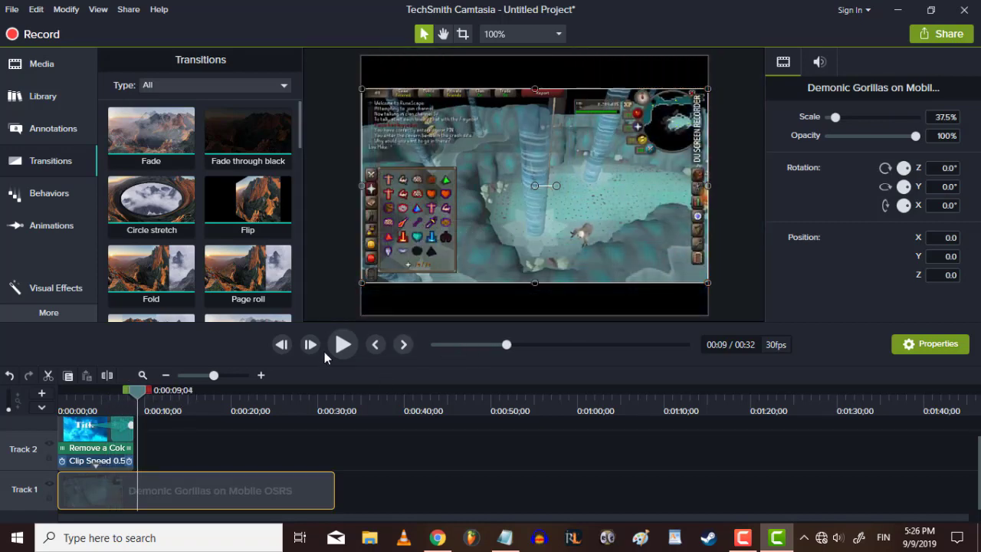